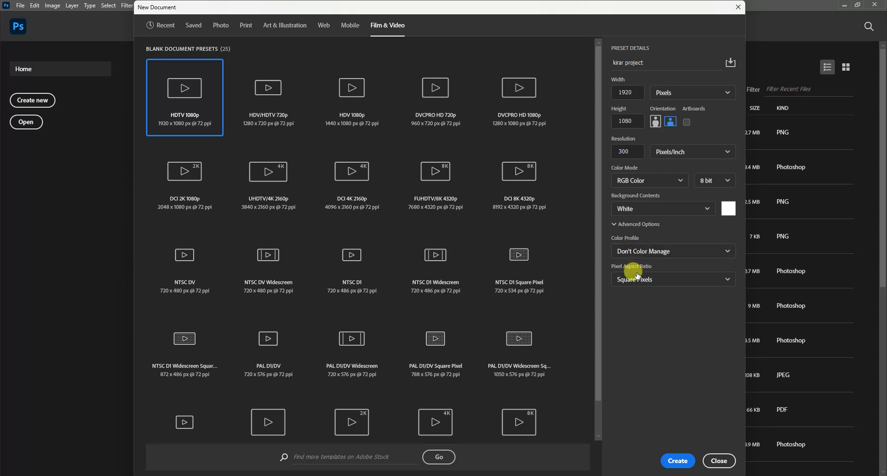
# Create the 1920 x 1080 px, 300 ppi document "kirar project" and add the letter ክ as text
pyautogui.click(678, 461)
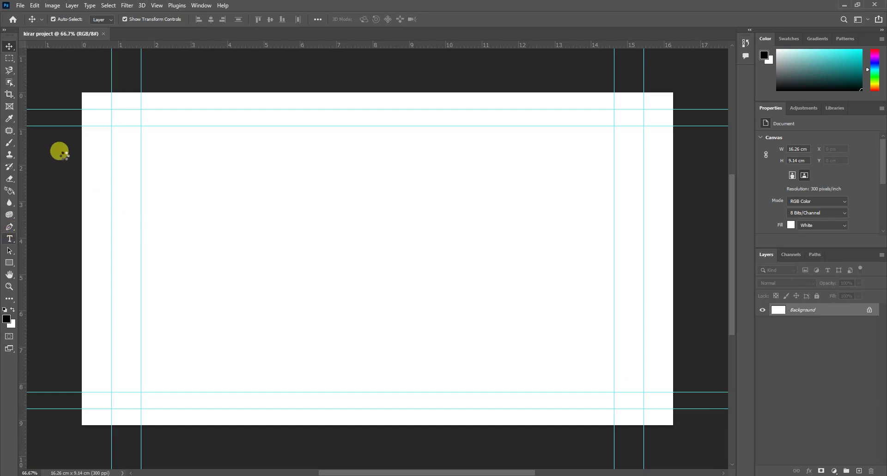
pyautogui.press('t')
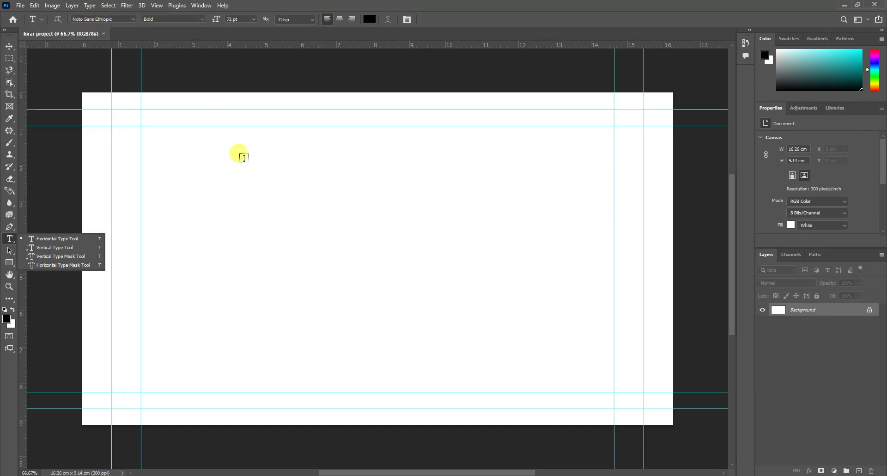
pyautogui.click(288, 244)
pyautogui.click(290, 247)
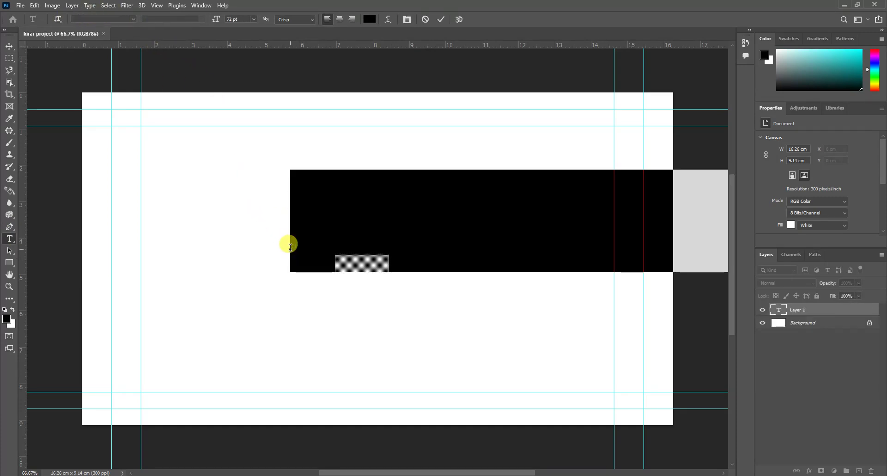
pyautogui.write('ክ')
# Scale the letter ክ to about 362% and centre it on the canvas
pyautogui.click(10, 47)
pyautogui.moveTo(343, 250); pyautogui.dragTo(483, 420)
pyautogui.moveTo(483, 111); pyautogui.dragTo(466, 110)
pyautogui.moveTo(402, 268); pyautogui.dragTo(435, 254)
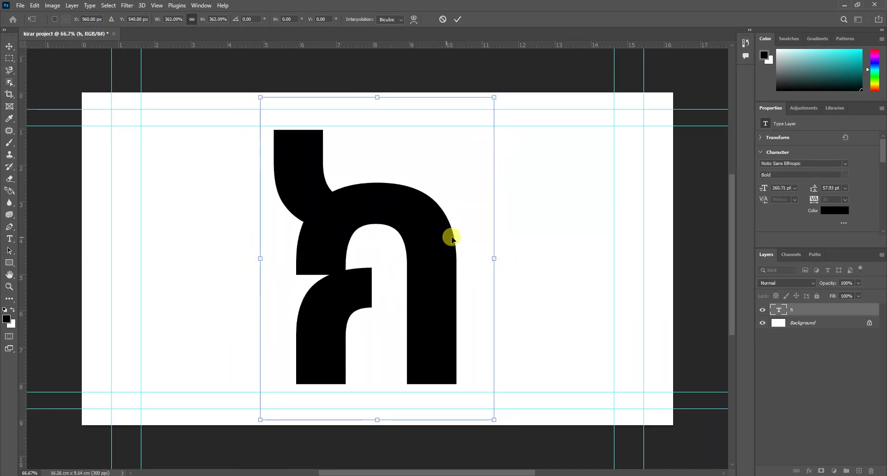
pyautogui.click(9, 44)
pyautogui.click(417, 458)
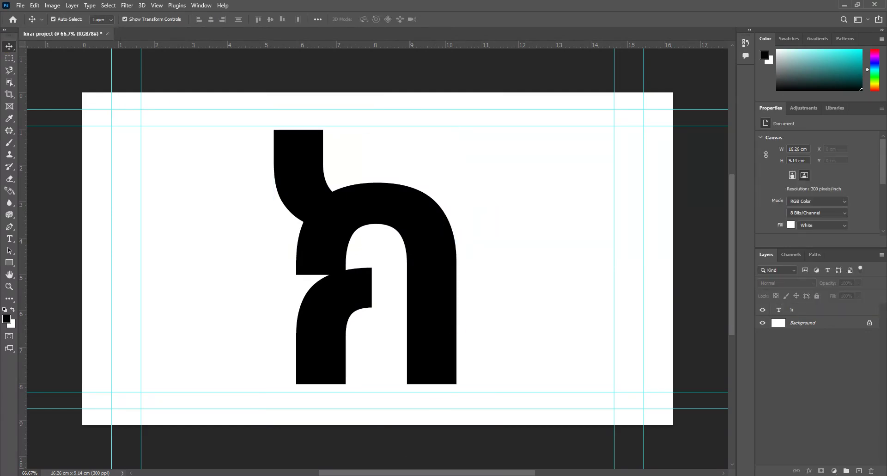
# Place the image musical nota.jpg from the kirar folder into the document
pyautogui.click(406, 446)
pyautogui.moveTo(237, 90); pyautogui.dragTo(356, 284)
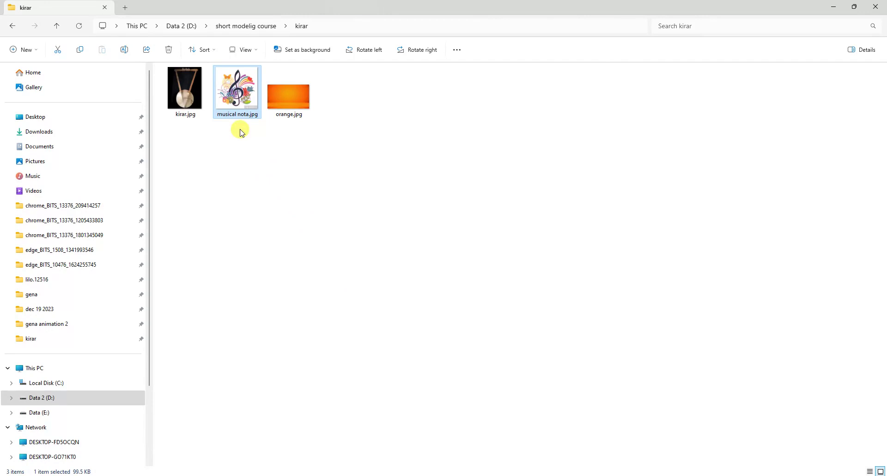
pyautogui.moveTo(238, 96); pyautogui.dragTo(329, 196)
pyautogui.moveTo(240, 91); pyautogui.dragTo(402, 301)
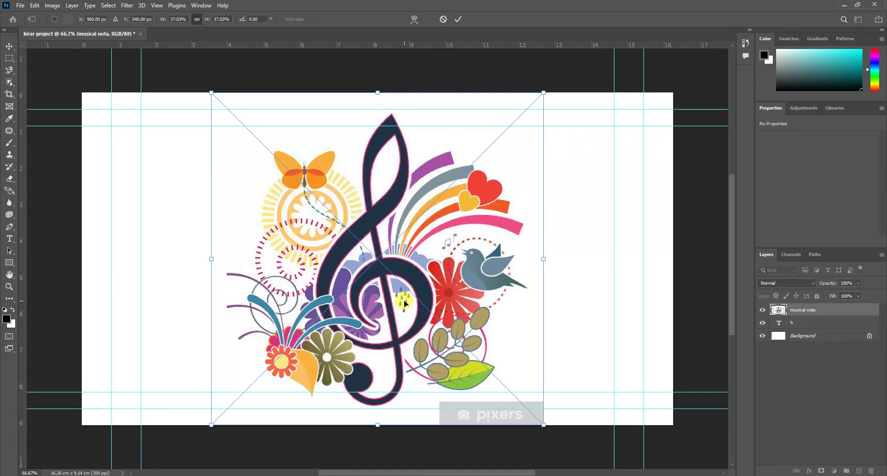
# Set the musical nota layer's opacity to 38% and fit the image over the letter at about 6.24 x 7.47 cm
pyautogui.moveTo(212, 90); pyautogui.dragTo(239, 120)
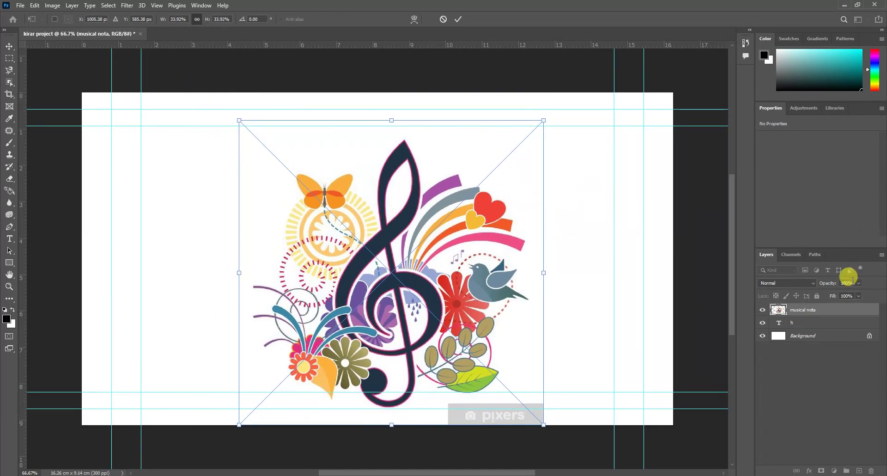
pyautogui.moveTo(855, 296); pyautogui.dragTo(834, 301)
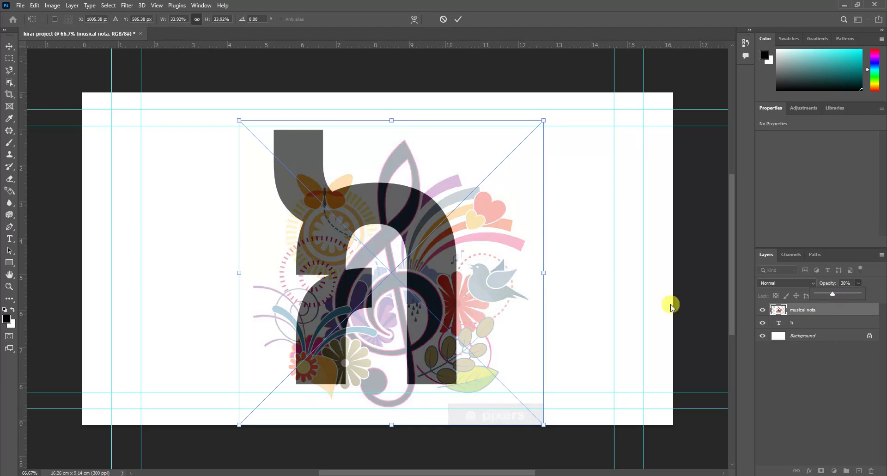
pyautogui.moveTo(544, 121); pyautogui.dragTo(452, 204)
pyautogui.moveTo(369, 149); pyautogui.dragTo(359, 133)
pyautogui.moveTo(245, 268); pyautogui.dragTo(242, 268)
pyautogui.moveTo(494, 267); pyautogui.dragTo(469, 268)
pyautogui.moveTo(356, 134); pyautogui.dragTo(356, 138)
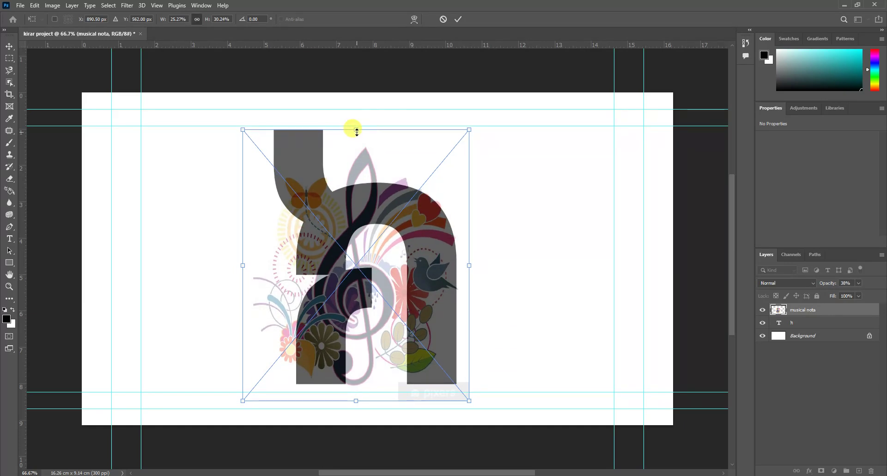
pyautogui.click(10, 46)
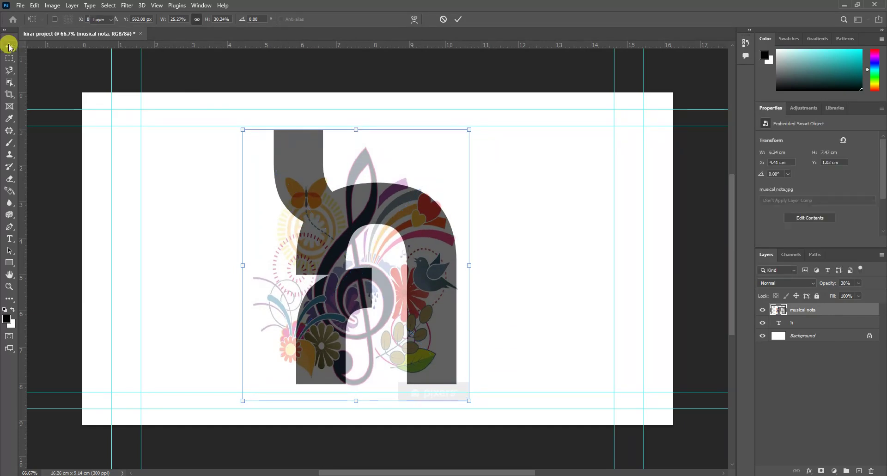
# Select the pixels of the ክ text layer and invert the selection
pyautogui.click(801, 324)
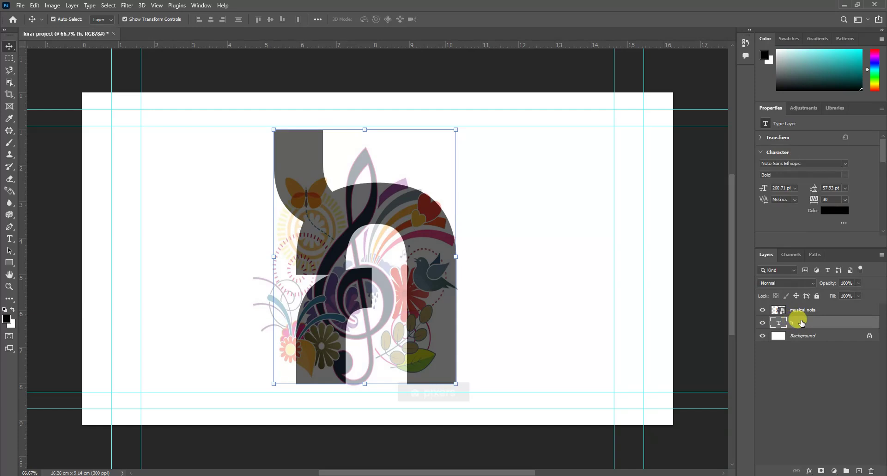
pyautogui.rightClick(777, 325)
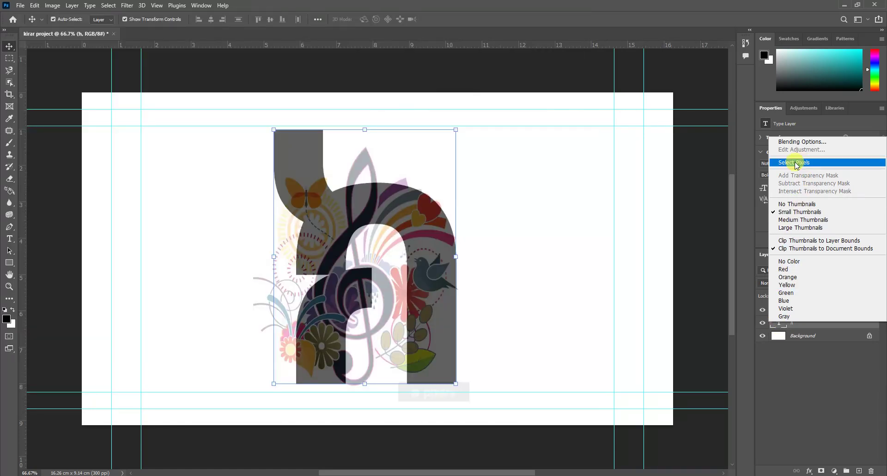
pyautogui.click(796, 163)
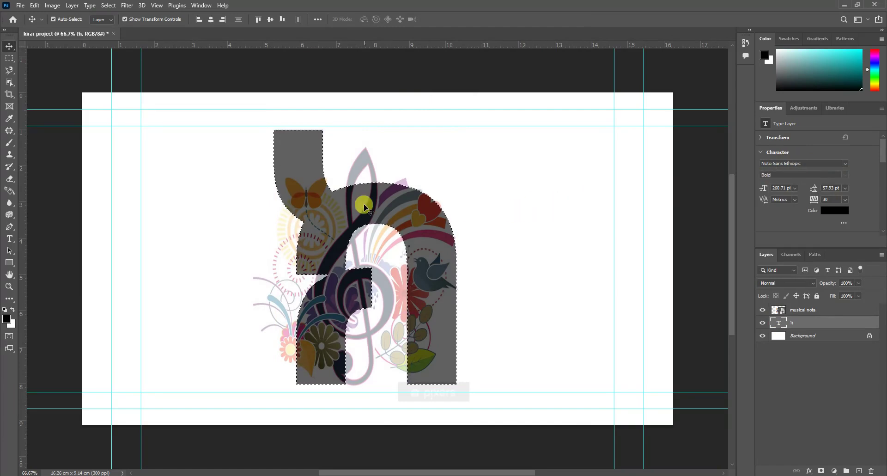
pyautogui.click(9, 59)
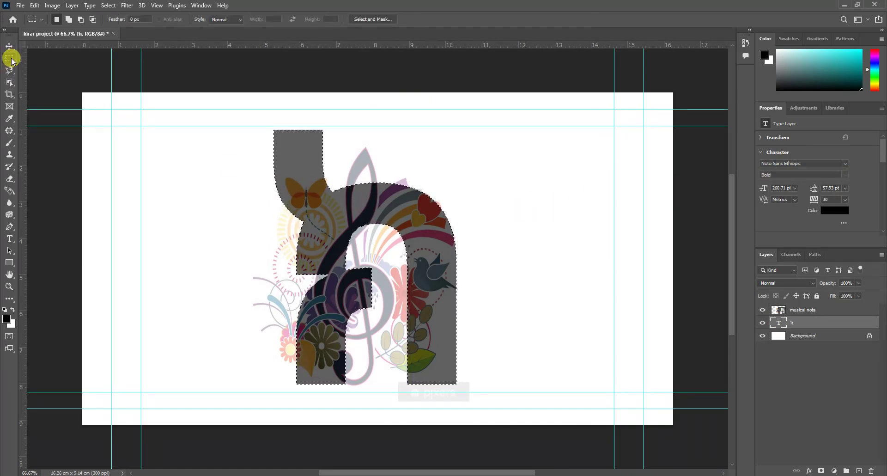
pyautogui.rightClick(375, 205)
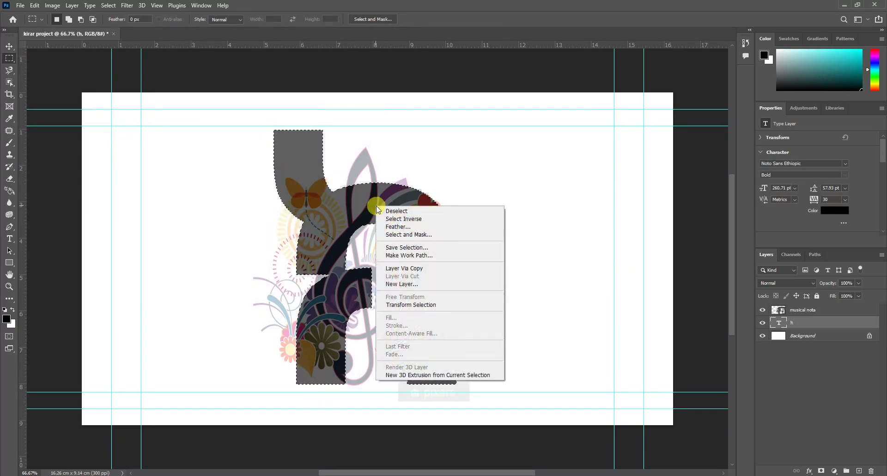
pyautogui.click(396, 219)
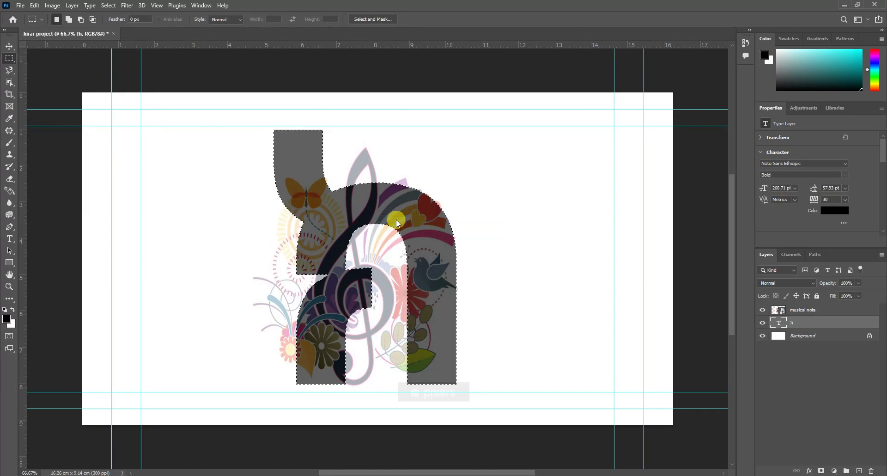
# Trim the rasterized musical nota layer to the letter's shape and set its opacity to 100%
pyautogui.click(785, 311)
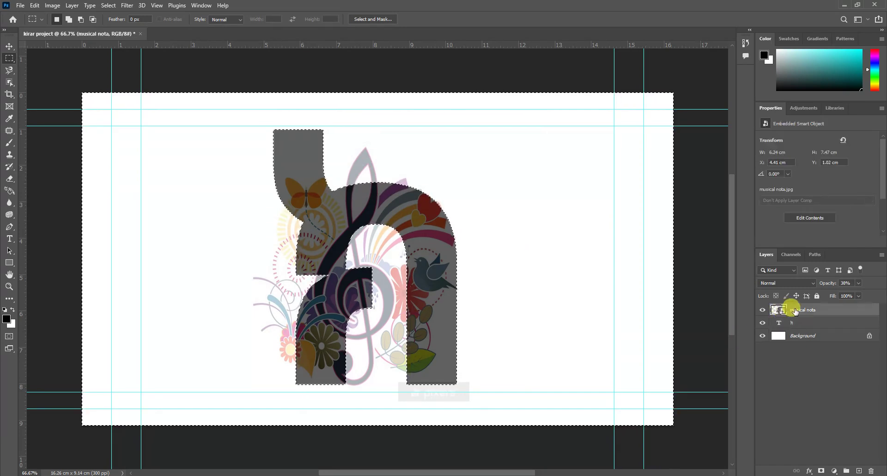
pyautogui.rightClick(786, 309)
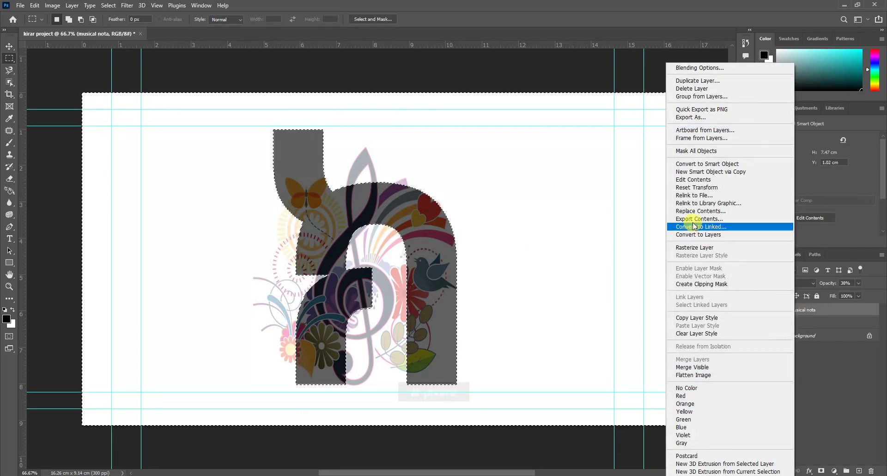
pyautogui.click(703, 247)
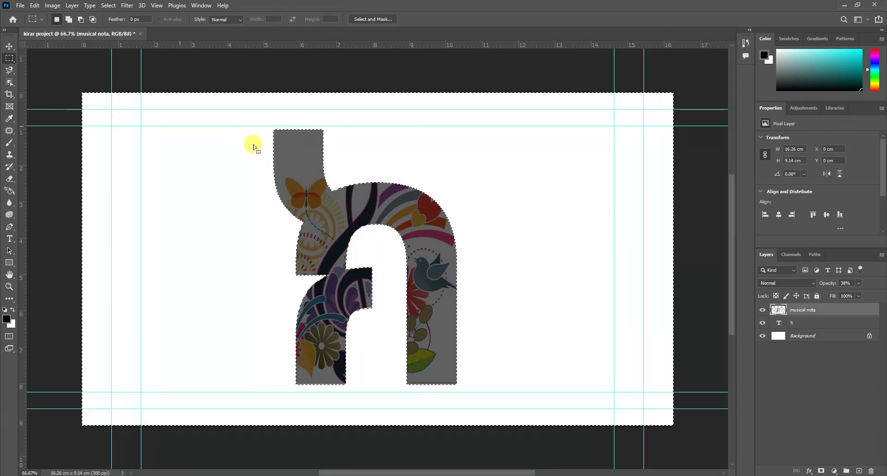
pyautogui.click(859, 283)
pyautogui.moveTo(852, 294); pyautogui.dragTo(871, 296)
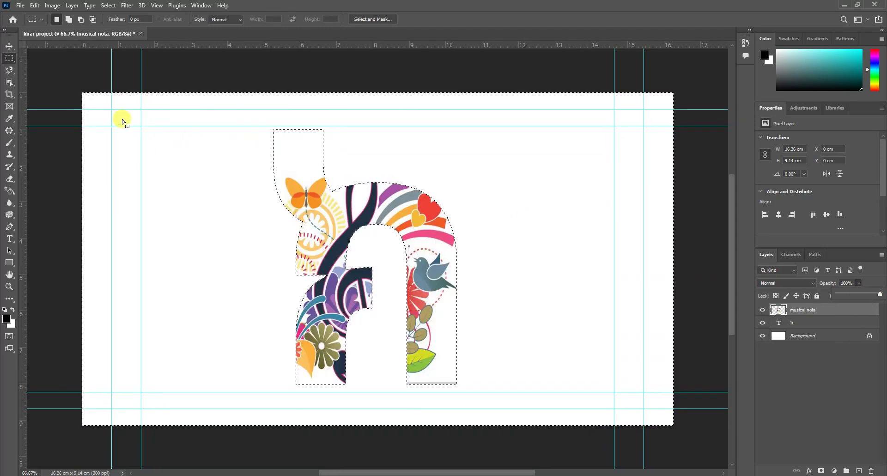
# Place kirar.jpg into the document, scaled to about 18%, beside the right edge of the letter
pyautogui.hotkey('alt', 'Tab')
pyautogui.moveTo(185, 90); pyautogui.dragTo(398, 245)
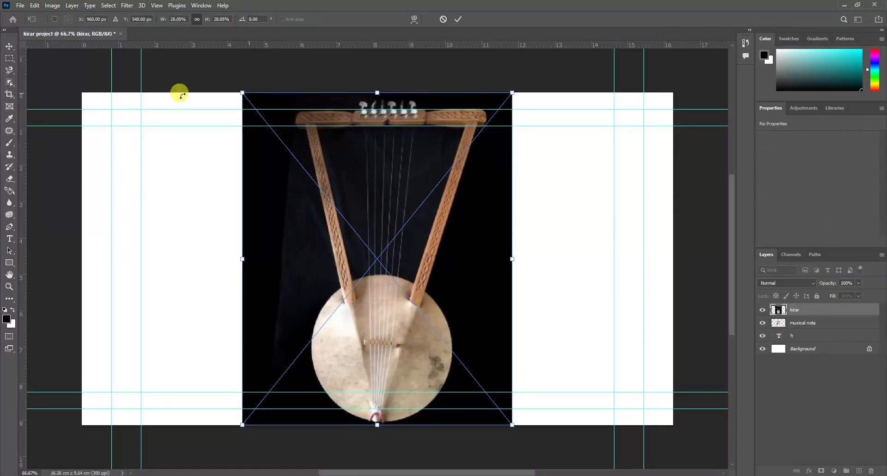
pyautogui.moveTo(512, 92); pyautogui.dragTo(414, 212)
pyautogui.moveTo(367, 280); pyautogui.dragTo(568, 221)
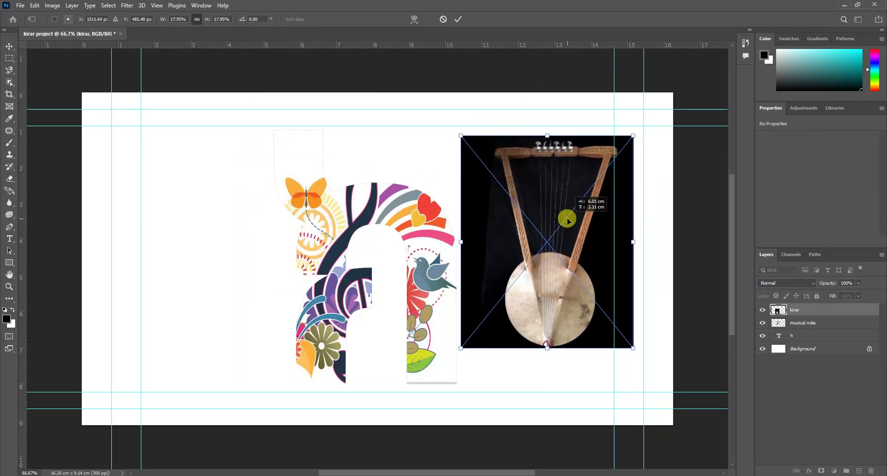
pyautogui.click(9, 46)
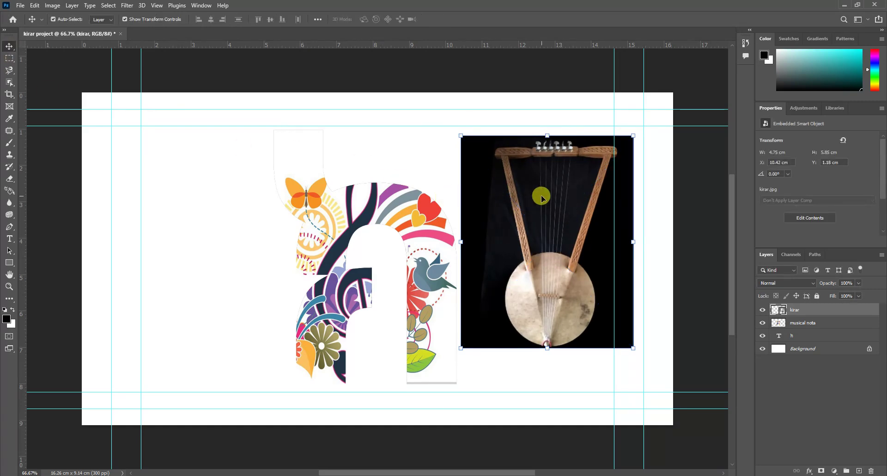
# Rasterize the kirar layer and delete the black background around the instrument using the Object Selection tool
pyautogui.rightClick(792, 308)
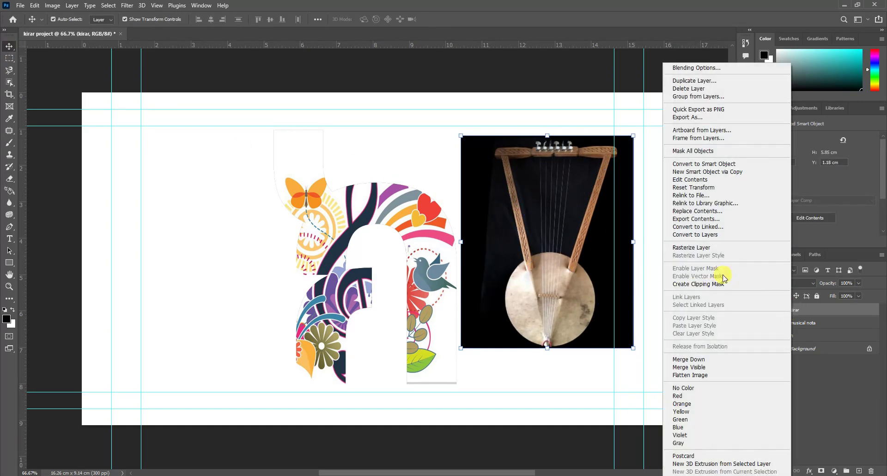
pyautogui.click(708, 247)
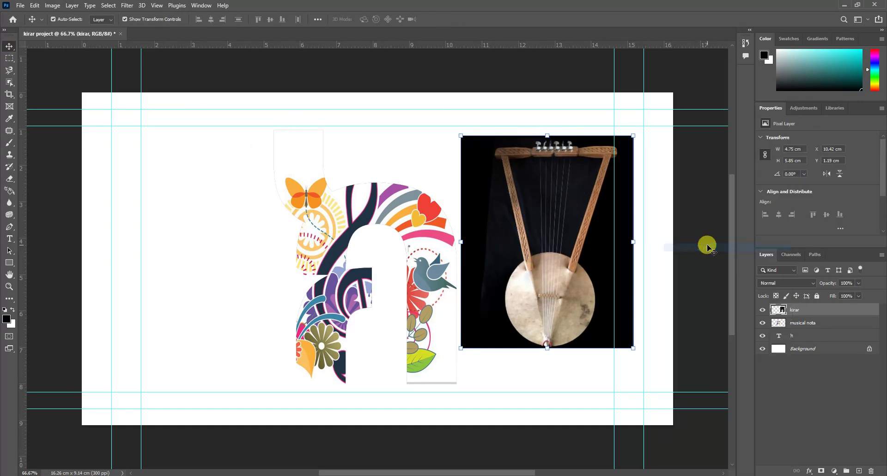
pyautogui.click(8, 86)
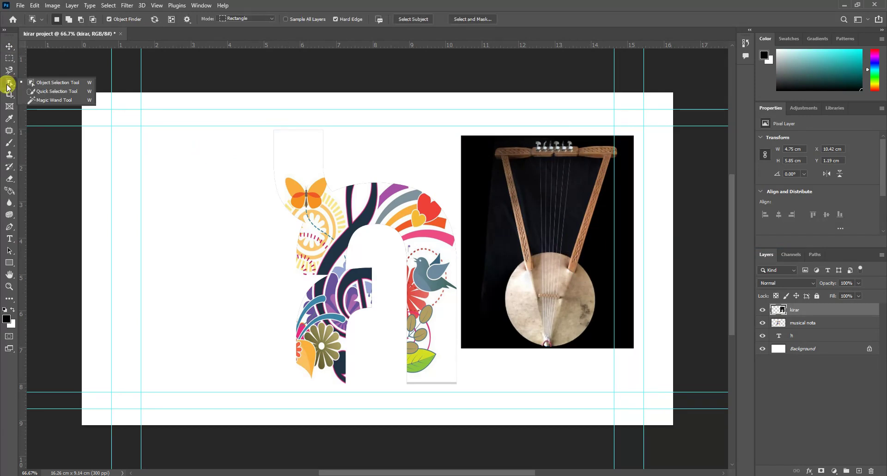
pyautogui.click(50, 83)
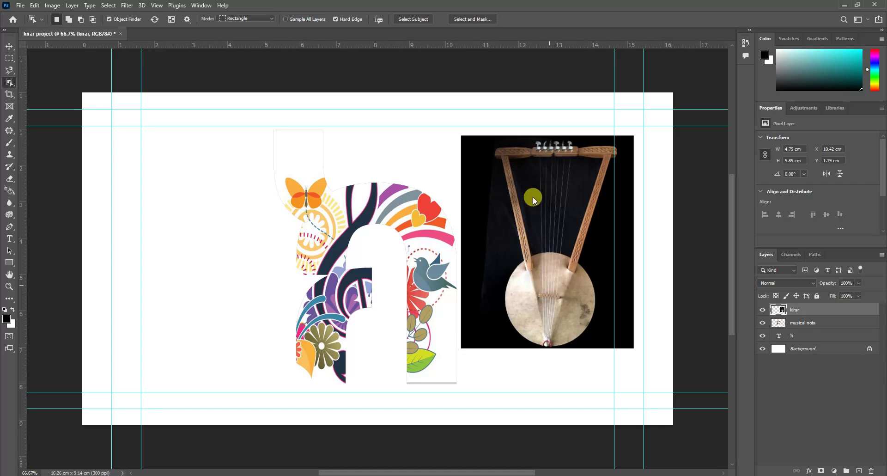
pyautogui.click(509, 195)
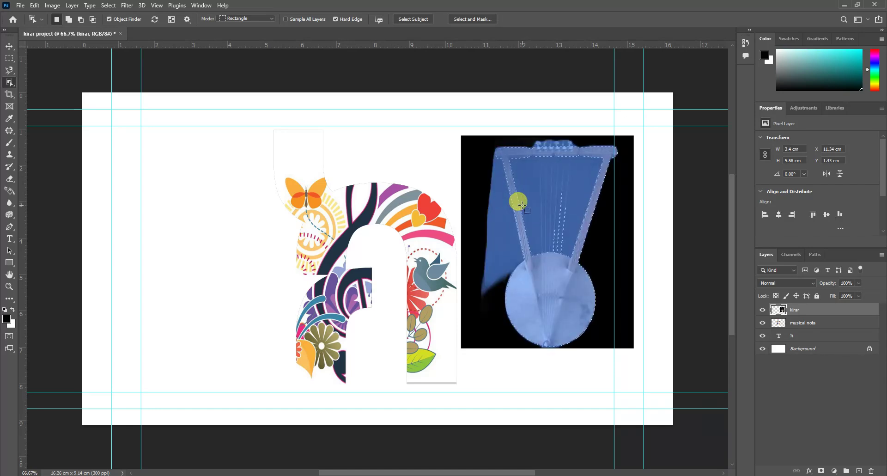
pyautogui.rightClick(523, 205)
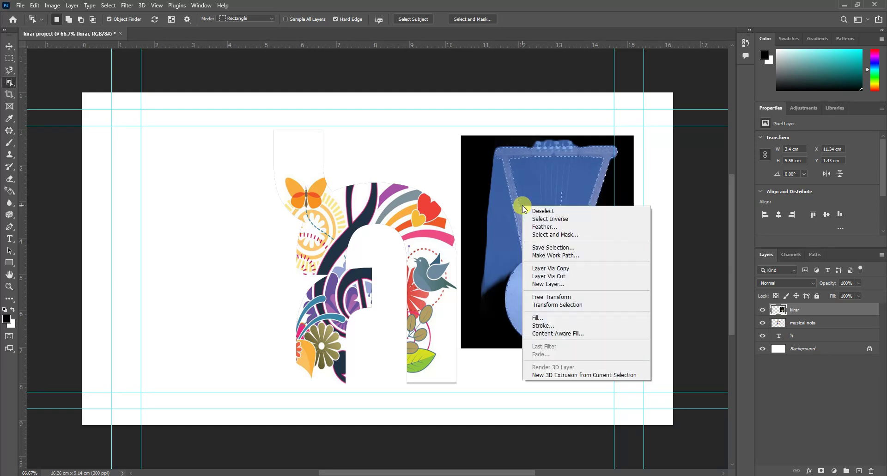
pyautogui.click(546, 220)
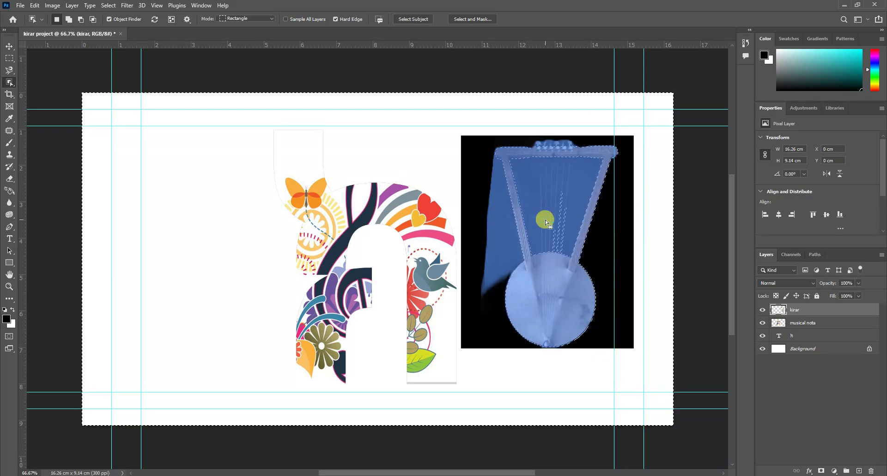
pyautogui.press('Delete')
pyautogui.click(9, 58)
# Erase the upper parts of the stray strings between the kirar's arms with a 150 px Eraser
pyautogui.hotkey('ctrl', '+')
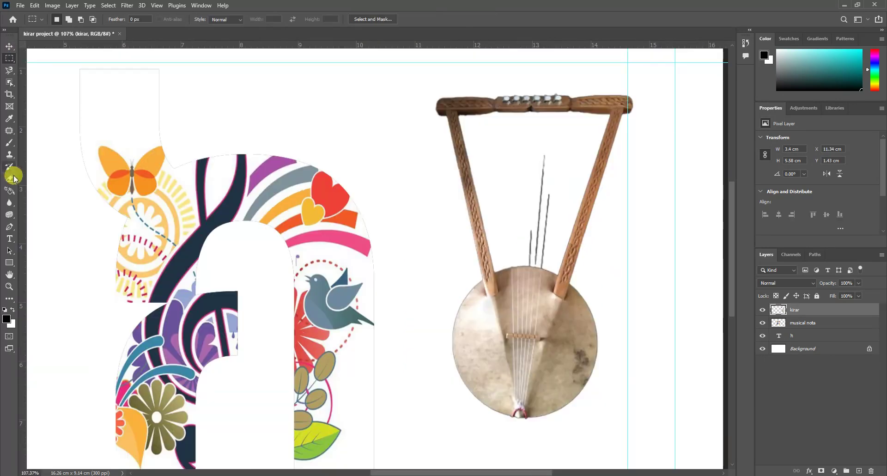
pyautogui.click(10, 179)
pyautogui.click(538, 192)
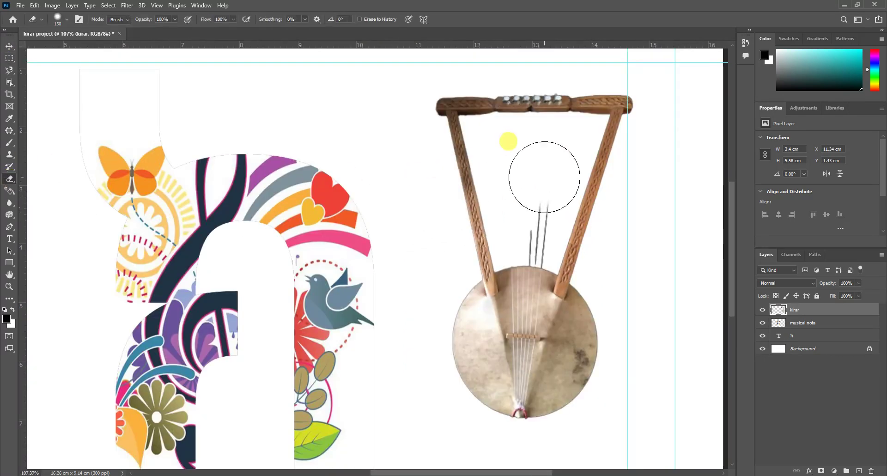
pyautogui.moveTo(538, 193); pyautogui.dragTo(533, 226)
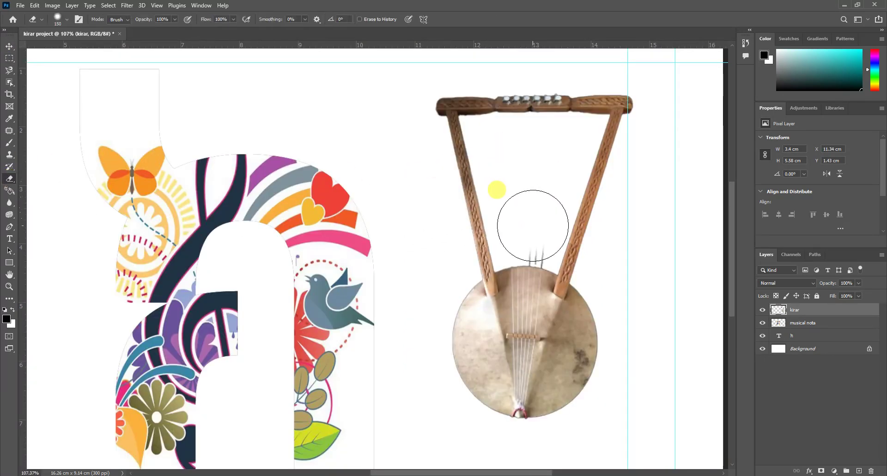
# Reduce the Eraser to 40 px and remove the remaining string stubs just above the kirar's round body
pyautogui.scroll(5, 561, 257)
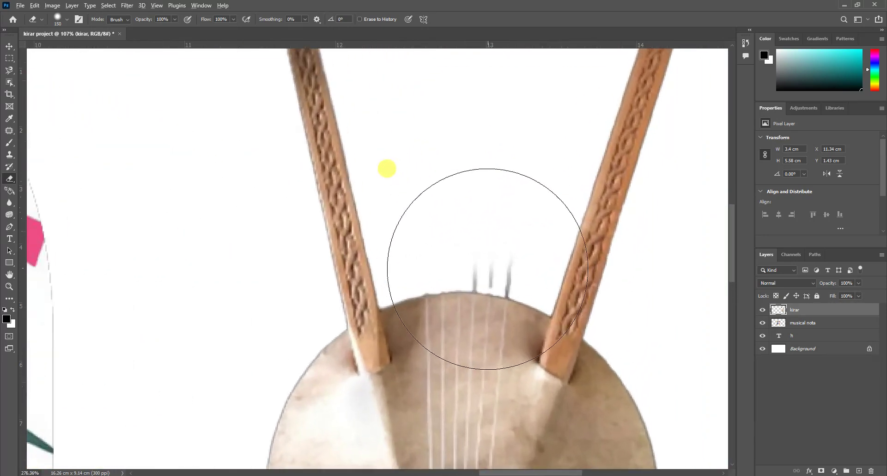
pyautogui.press('[')
pyautogui.press('[')
pyautogui.press('[')
pyautogui.press('[')
pyautogui.press('[')
pyautogui.press('[')
pyautogui.press('[')
pyautogui.press('[')
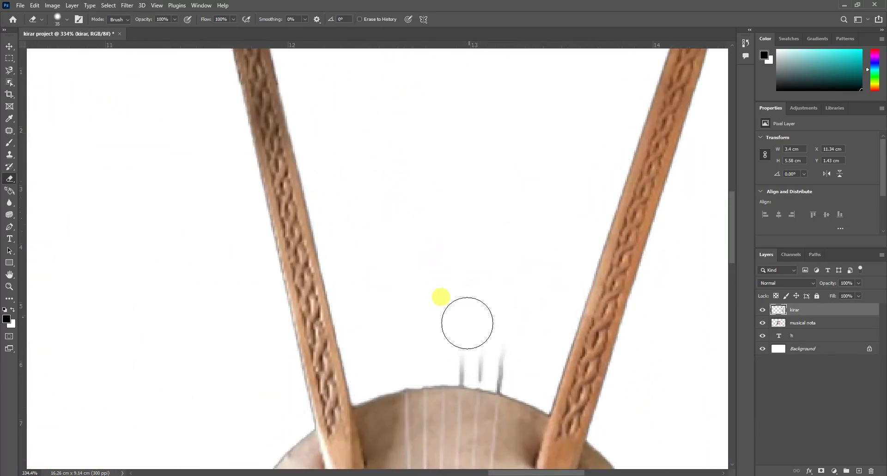
pyautogui.moveTo(465, 355)
pyautogui.mouseDown()
pyautogui.moveTo(499, 362)
pyautogui.moveTo(505, 351)
pyautogui.moveTo(517, 354)
pyautogui.moveTo(501, 359)
pyautogui.moveTo(517, 366)
pyautogui.moveTo(472, 360)
pyautogui.moveTo(519, 361)
pyautogui.moveTo(492, 354)
pyautogui.mouseUp()
pyautogui.scroll(-5, 501, 311)
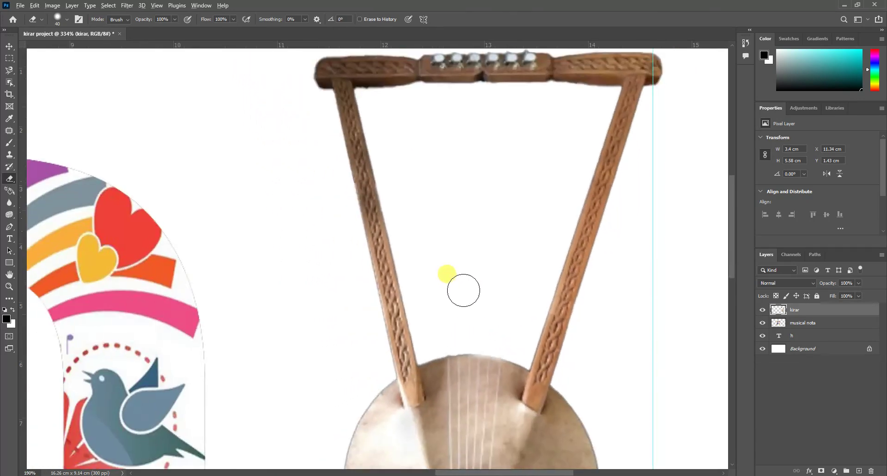
pyautogui.scroll(-5, 455, 284)
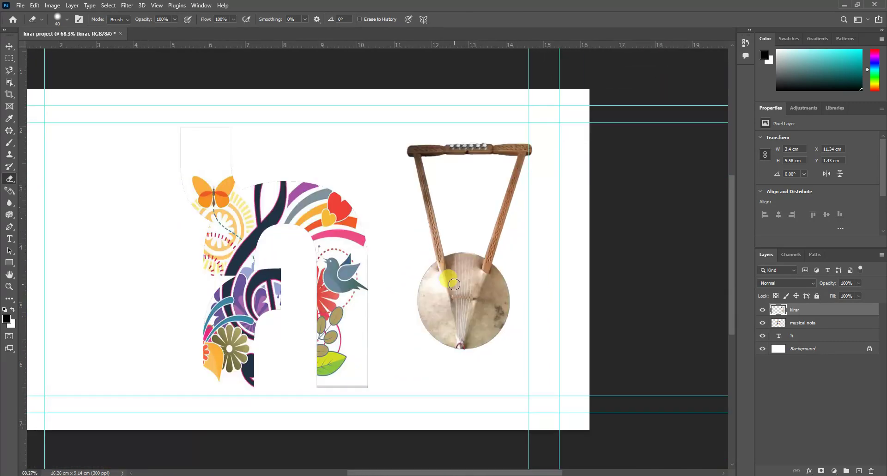
# Move the kirar onto the letter's upper arch, scaled to 70.24% and rotated about 38.6°
pyautogui.scroll(2, 428, 274)
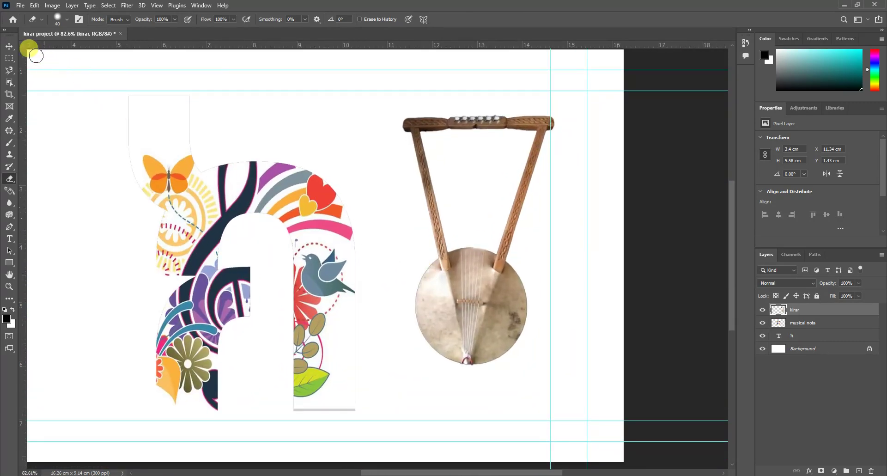
pyautogui.click(7, 47)
pyautogui.moveTo(469, 295); pyautogui.dragTo(351, 238)
pyautogui.scroll(-2, 468, 250)
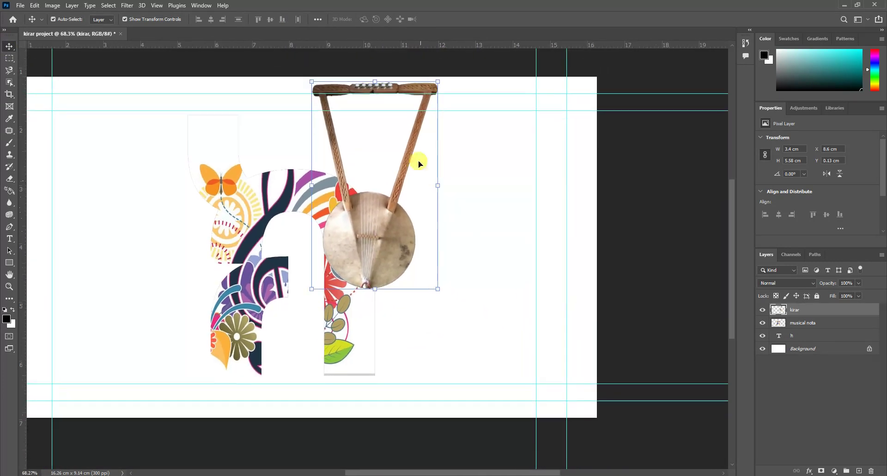
pyautogui.moveTo(444, 73); pyautogui.dragTo(426, 154)
pyautogui.moveTo(323, 238); pyautogui.dragTo(346, 247)
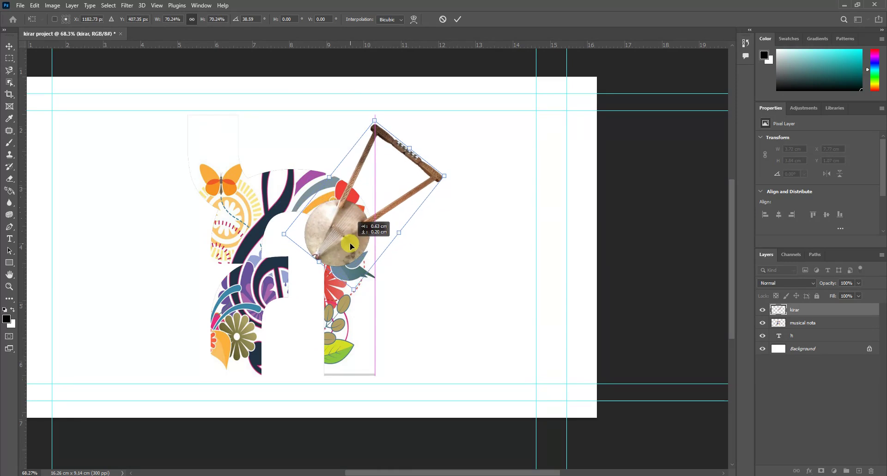
pyautogui.click(9, 44)
# Select the pixels of the ክ text layer and invert the selection to cover everything outside the letter
pyautogui.scroll(1, 348, 229)
pyautogui.click(373, 298)
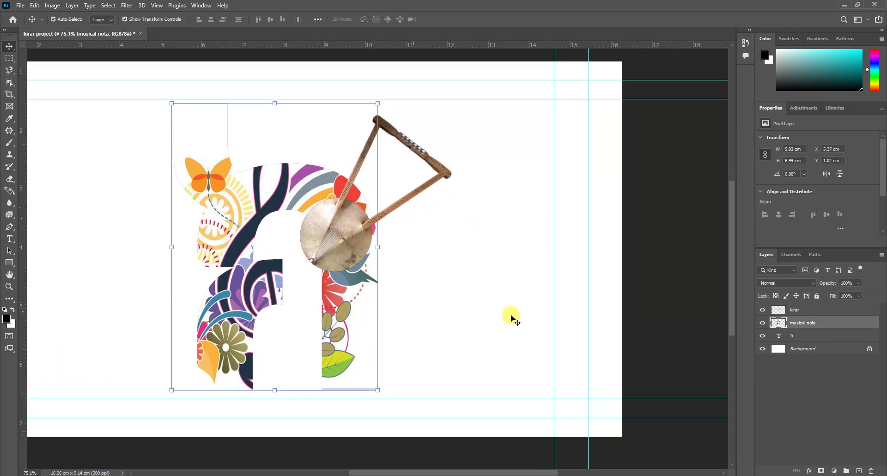
pyautogui.click(781, 337)
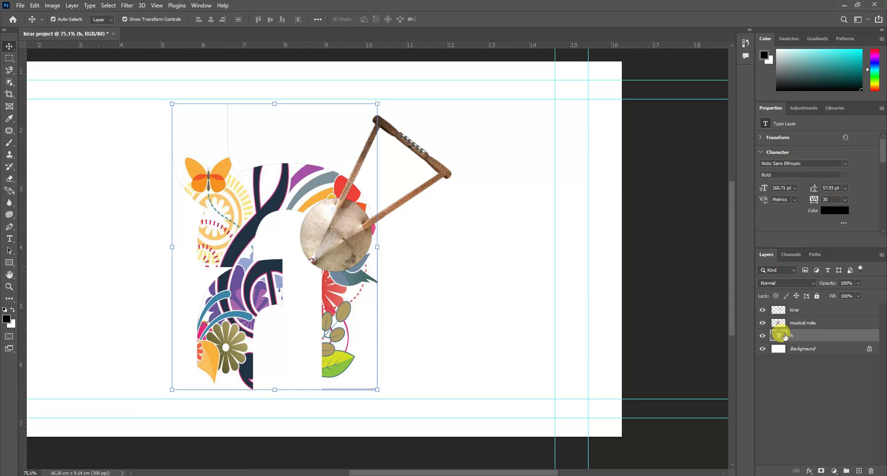
pyautogui.rightClick(779, 336)
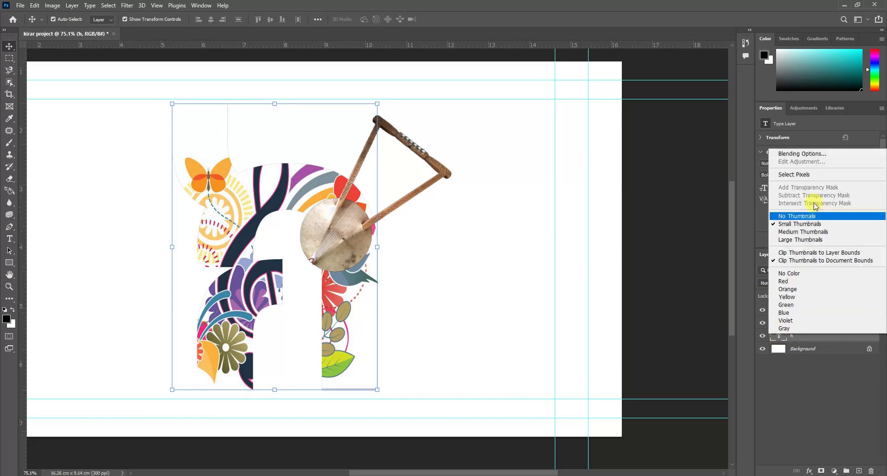
pyautogui.click(802, 175)
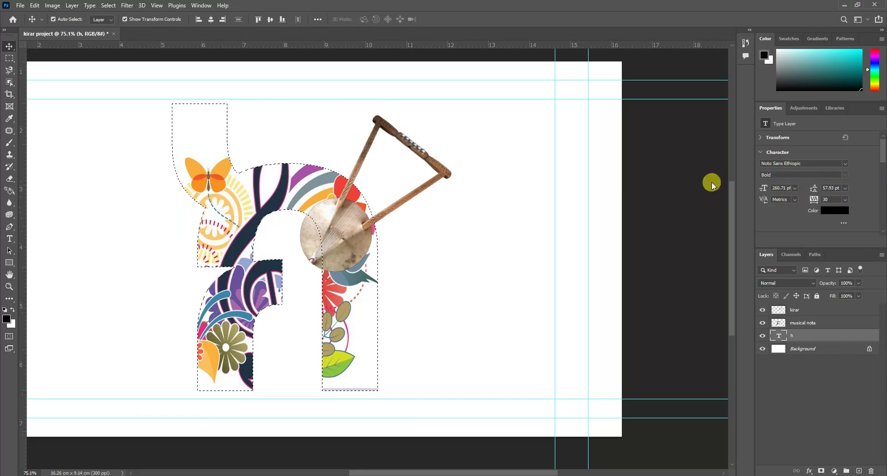
pyautogui.click(7, 58)
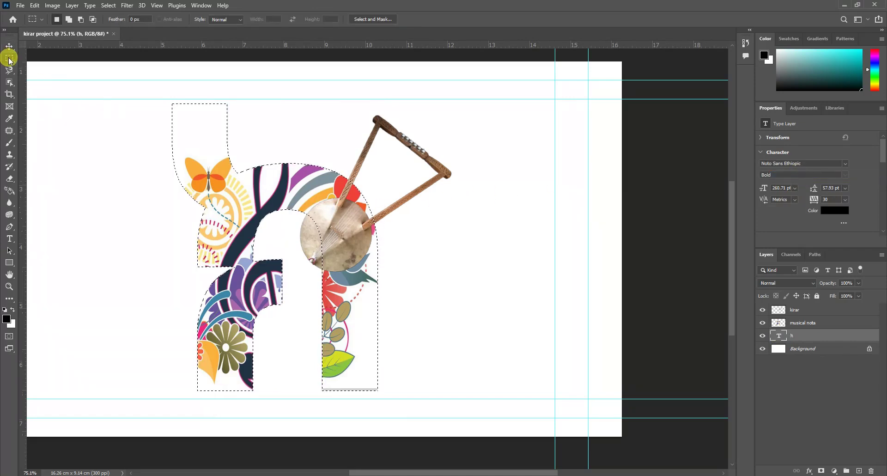
pyautogui.rightClick(285, 194)
pyautogui.click(314, 203)
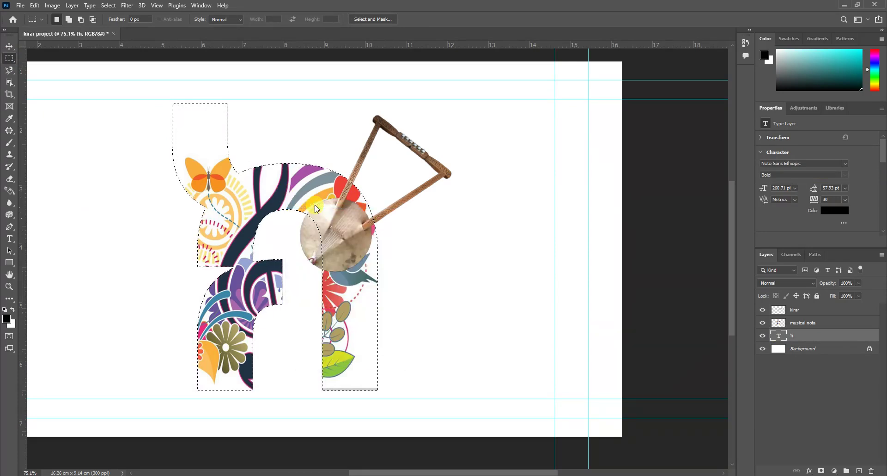
# On the kirar layer, erase the part of the round body inside the letter's arch opening and deselect
pyautogui.click(780, 310)
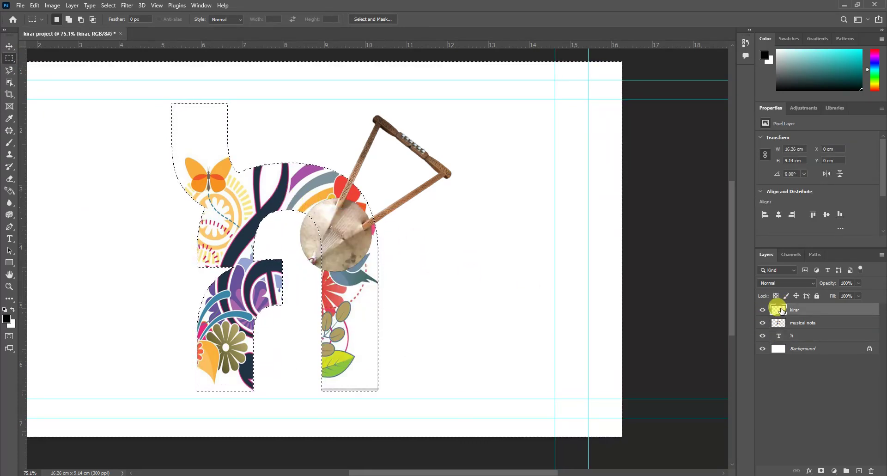
pyautogui.click(10, 179)
pyautogui.moveTo(315, 231)
pyautogui.mouseDown()
pyautogui.moveTo(316, 266)
pyautogui.moveTo(303, 225)
pyautogui.moveTo(320, 236)
pyautogui.moveTo(340, 274)
pyautogui.moveTo(293, 197)
pyautogui.mouseUp()
pyautogui.moveTo(316, 270)
pyautogui.mouseDown()
pyautogui.moveTo(299, 225)
pyautogui.moveTo(309, 317)
pyautogui.moveTo(301, 265)
pyautogui.moveTo(303, 299)
pyautogui.moveTo(315, 201)
pyautogui.moveTo(341, 305)
pyautogui.moveTo(319, 216)
pyautogui.moveTo(336, 287)
pyautogui.moveTo(299, 194)
pyautogui.moveTo(317, 263)
pyautogui.moveTo(311, 224)
pyautogui.moveTo(330, 271)
pyautogui.moveTo(327, 242)
pyautogui.mouseUp()
pyautogui.moveTo(300, 187); pyautogui.dragTo(292, 195)
pyautogui.press('m')
pyautogui.click(446, 250)
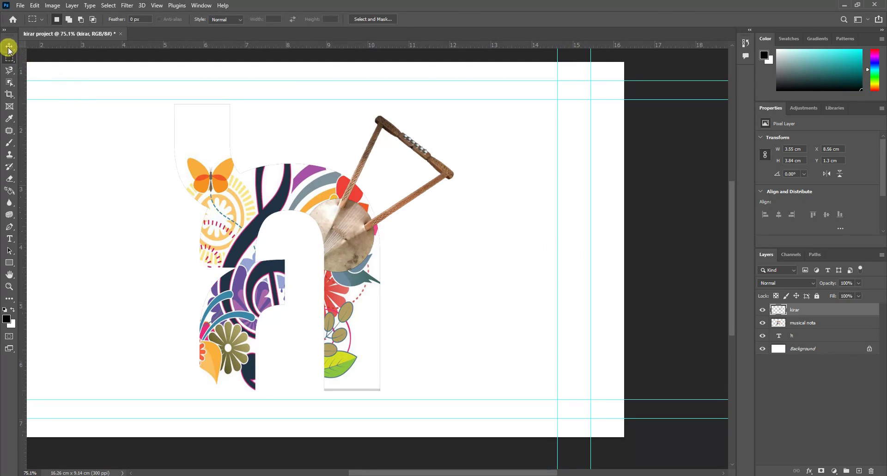
# Add a black Stroke effect around the ክ text layer
pyautogui.click(9, 47)
pyautogui.click(237, 167)
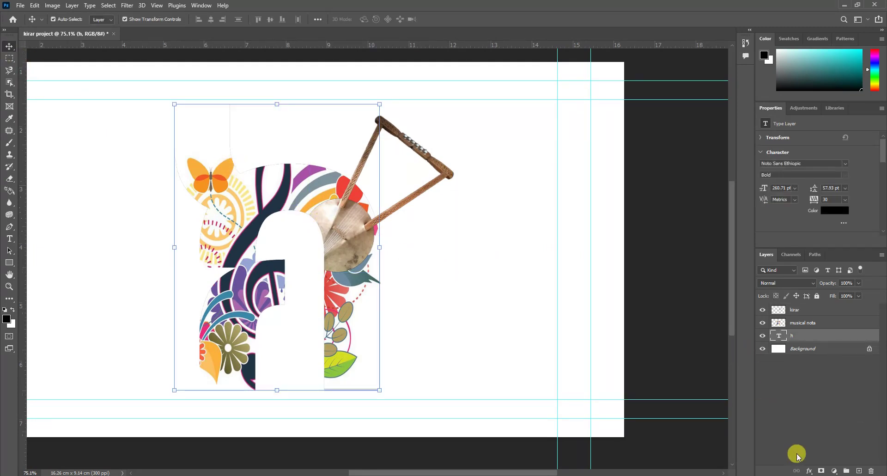
pyautogui.click(815, 470)
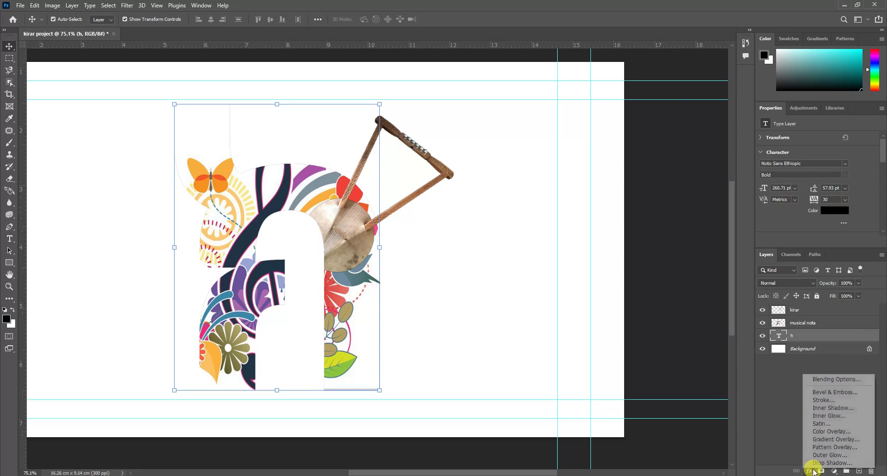
pyautogui.click(824, 401)
pyautogui.moveTo(409, 189); pyautogui.dragTo(543, 175)
pyautogui.moveTo(600, 203); pyautogui.dragTo(603, 205)
pyautogui.click(763, 187)
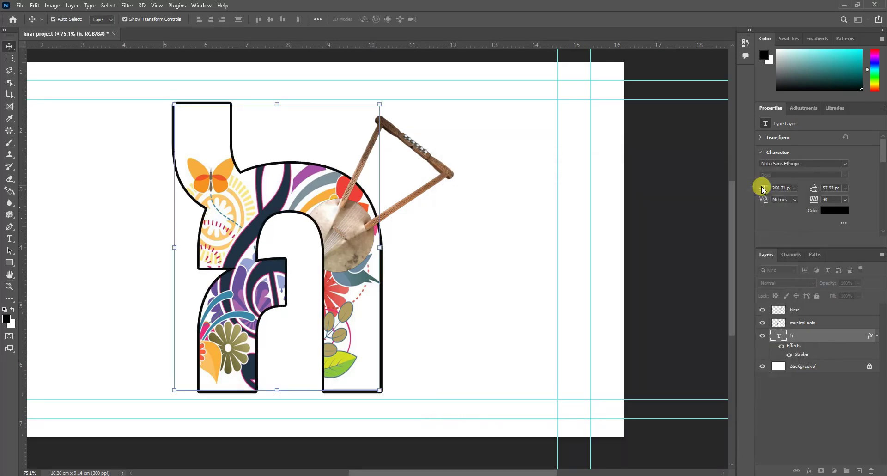
# Add a Multiply Drop Shadow to the musical nota layer with 100% opacity, 90° angle, 26 px distance, 7% spread and 29 px size
pyautogui.click(259, 185)
pyautogui.click(809, 471)
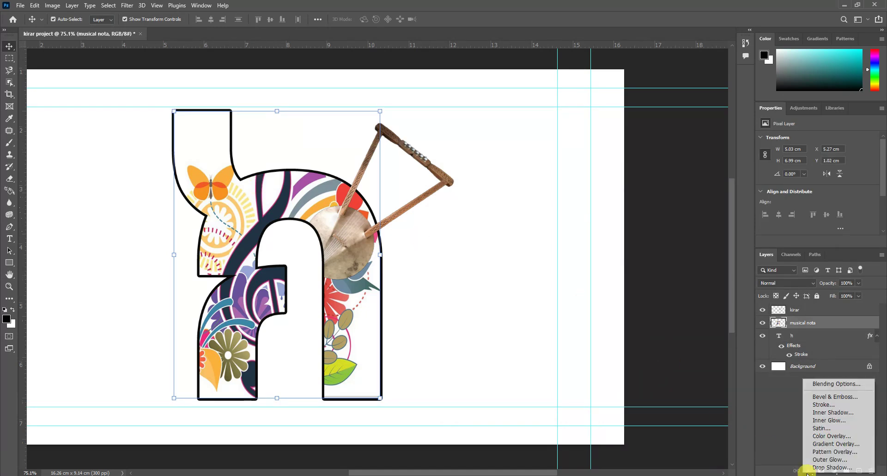
pyautogui.click(843, 467)
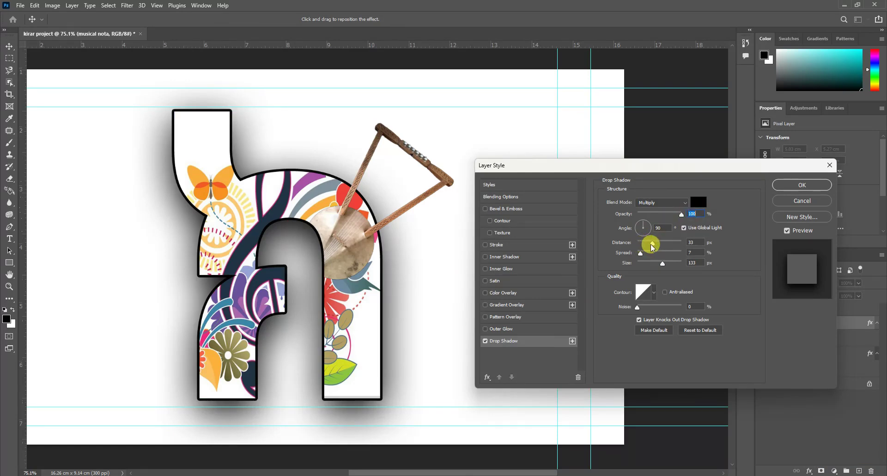
pyautogui.moveTo(662, 264); pyautogui.dragTo(646, 270)
pyautogui.moveTo(652, 242); pyautogui.dragTo(652, 256)
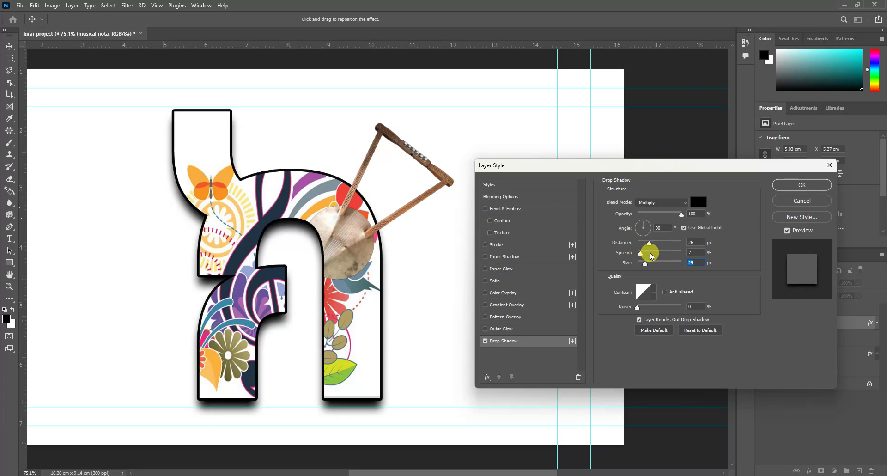
pyautogui.click(802, 185)
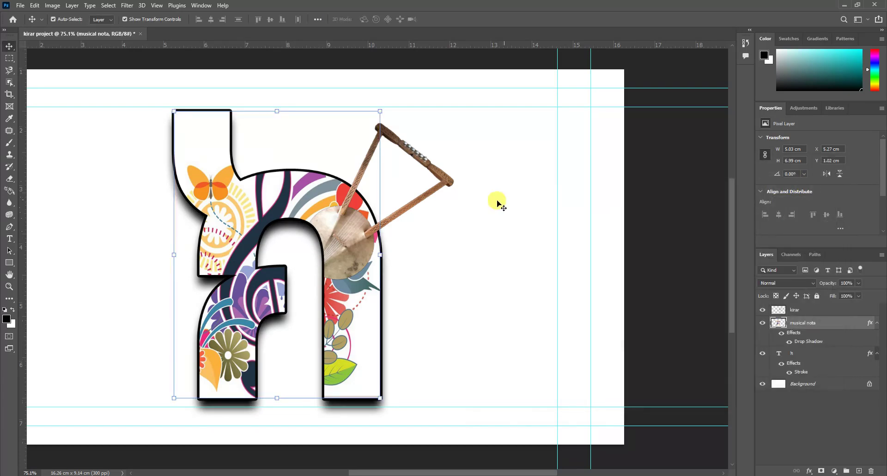
# Add a Drop Shadow to the kirar layer with 100% opacity, 26 px distance, 7% spread and 29 px size
pyautogui.click(436, 191)
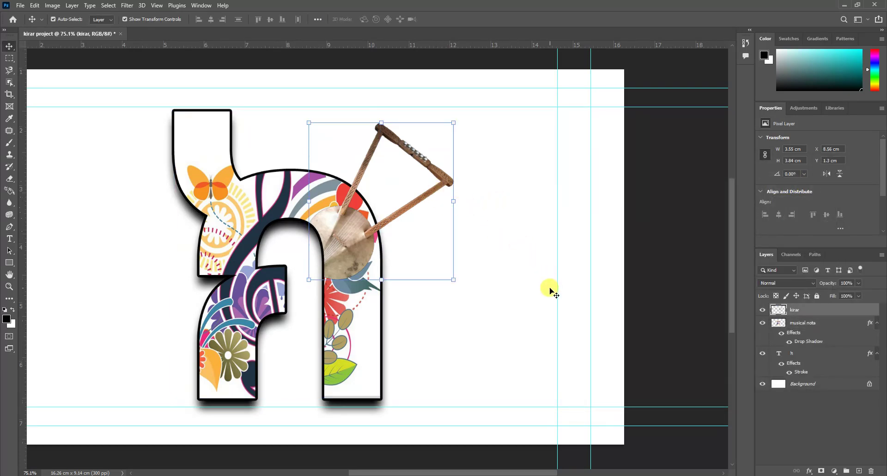
pyautogui.click(810, 470)
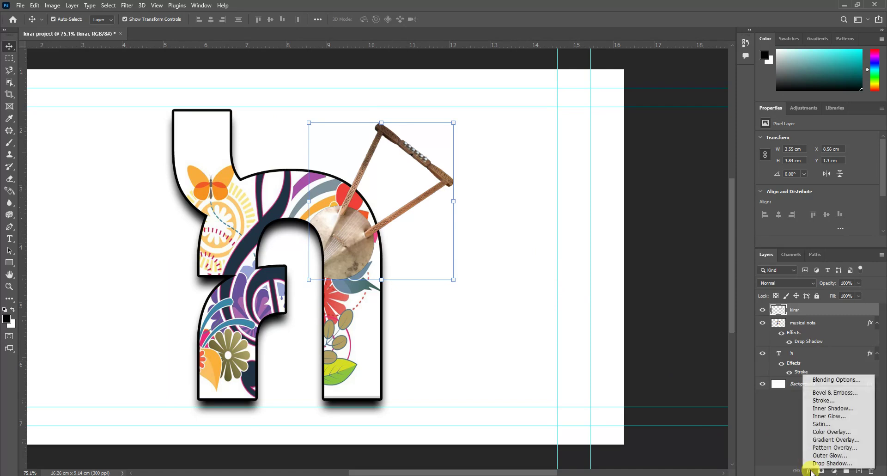
pyautogui.click(835, 463)
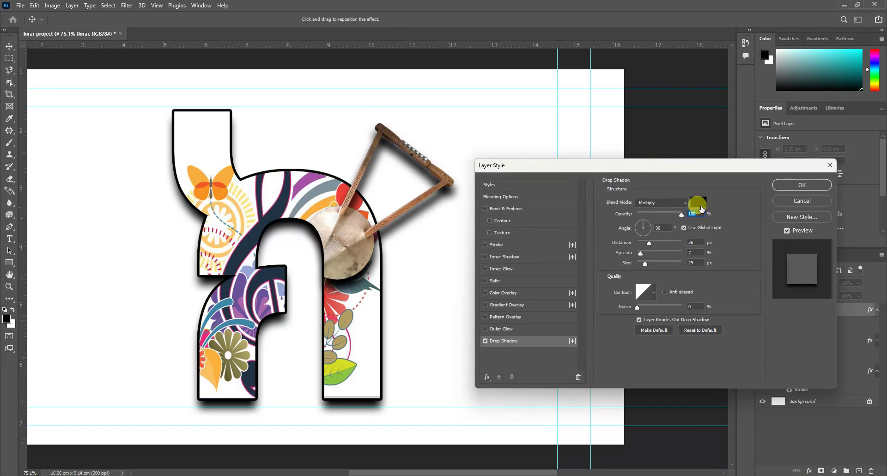
pyautogui.press('Return')
pyautogui.click(615, 258)
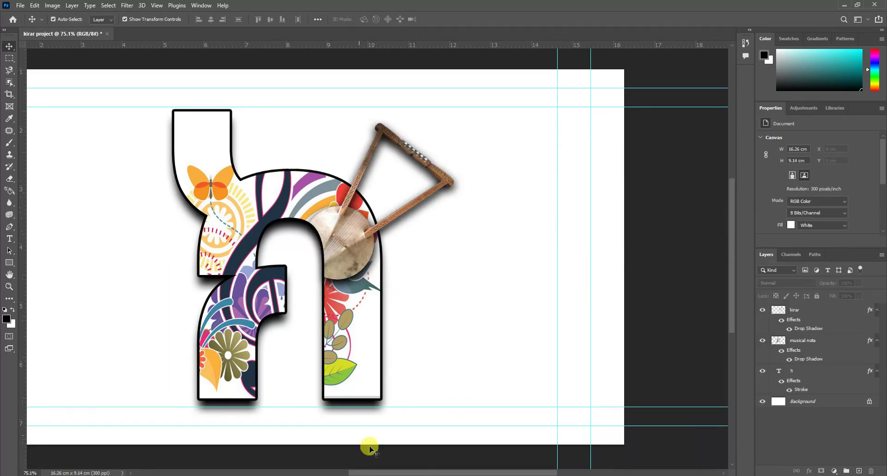
# Place orange.jpg into the document, centred on the canvas at 80.75% scale
pyautogui.moveTo(402, 472)
pyautogui.click(402, 425)
pyautogui.moveTo(295, 109); pyautogui.dragTo(345, 254)
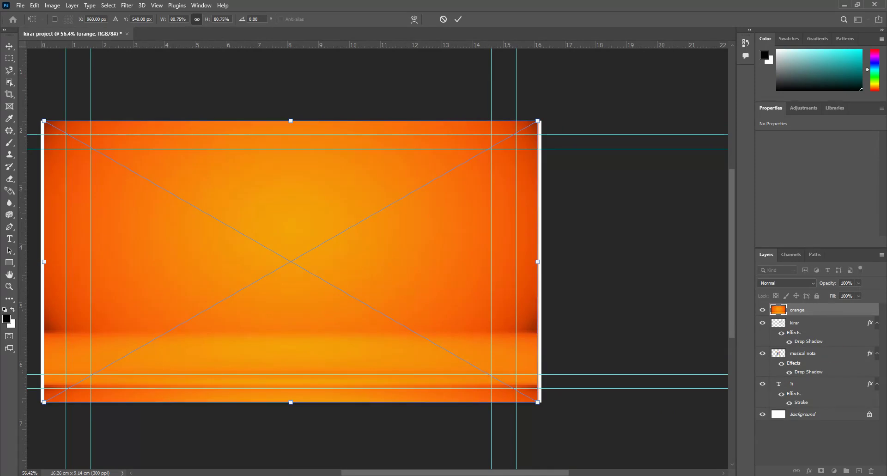
pyautogui.press('Return')
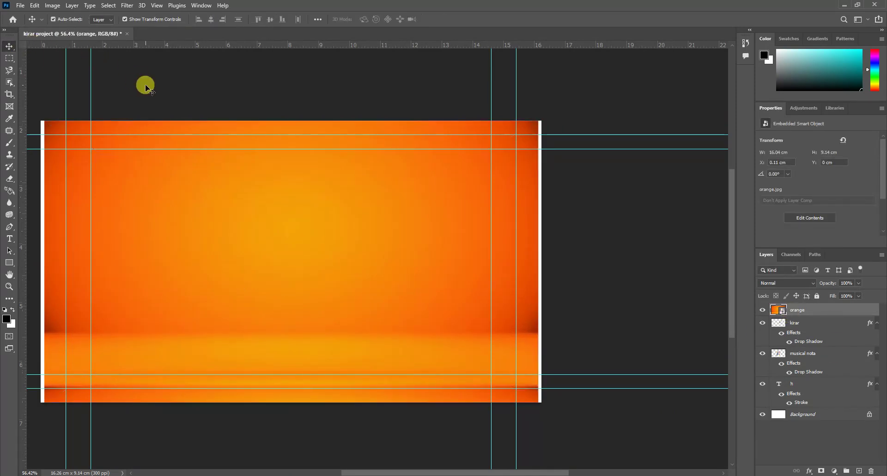
# Move the orange layer directly beneath the ክ text layer and enlarge it to cover the whole canvas
pyautogui.moveTo(801, 311); pyautogui.dragTo(814, 407)
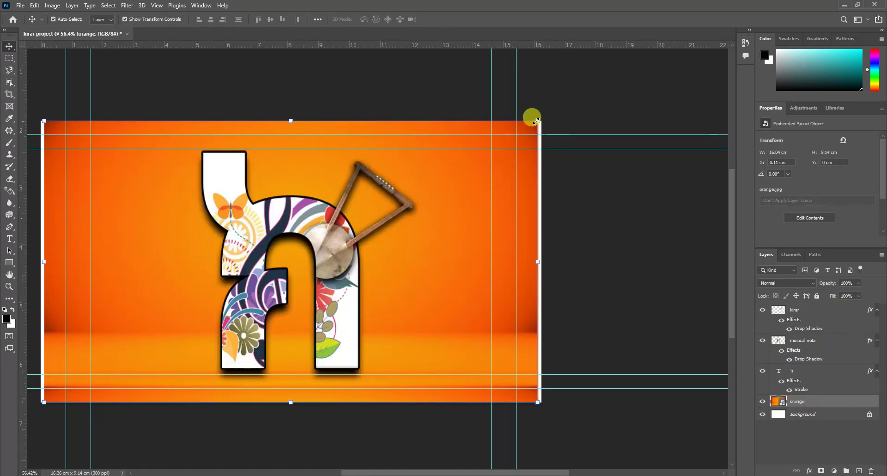
pyautogui.moveTo(536, 121); pyautogui.dragTo(540, 117)
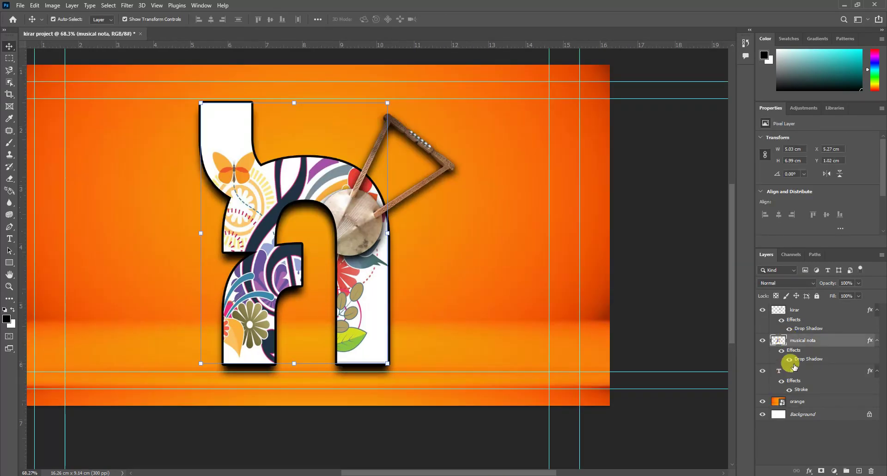
# Add a Drop Shadow to the ክ text layer with 100% opacity, 132° angle, 57 px distance, 7% spread and 133 px size
pyautogui.rightClick(791, 371)
pyautogui.click(438, 334)
pyautogui.moveTo(652, 252)
pyautogui.mouseDown()
pyautogui.moveTo(638, 222)
pyautogui.moveTo(661, 243)
pyautogui.mouseUp()
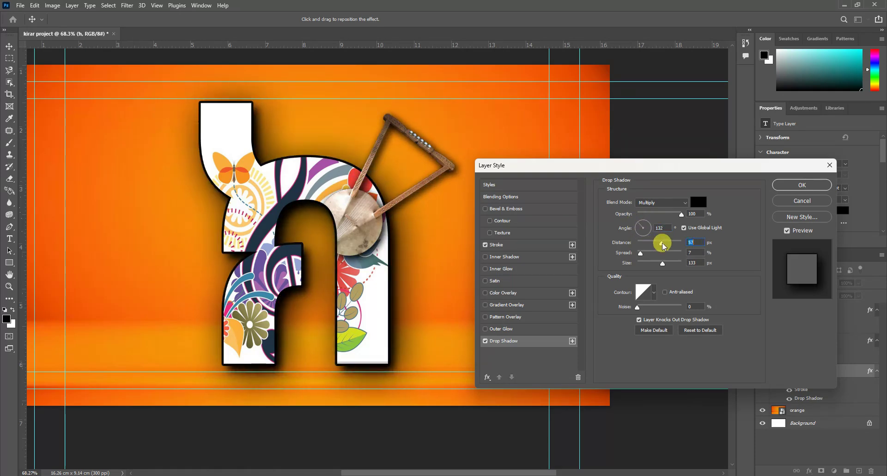
pyautogui.click(793, 185)
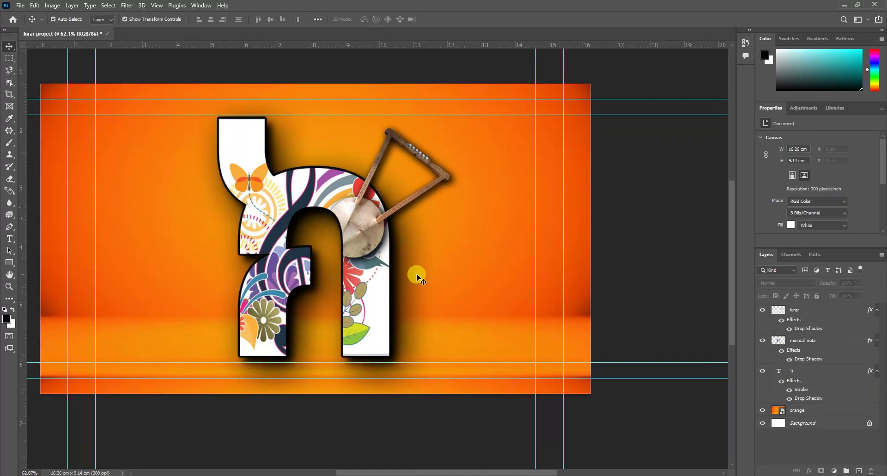
# Lock the orange layer, and move the ክ letter, its artwork and the kirar together closer to the canvas centre
pyautogui.click(805, 410)
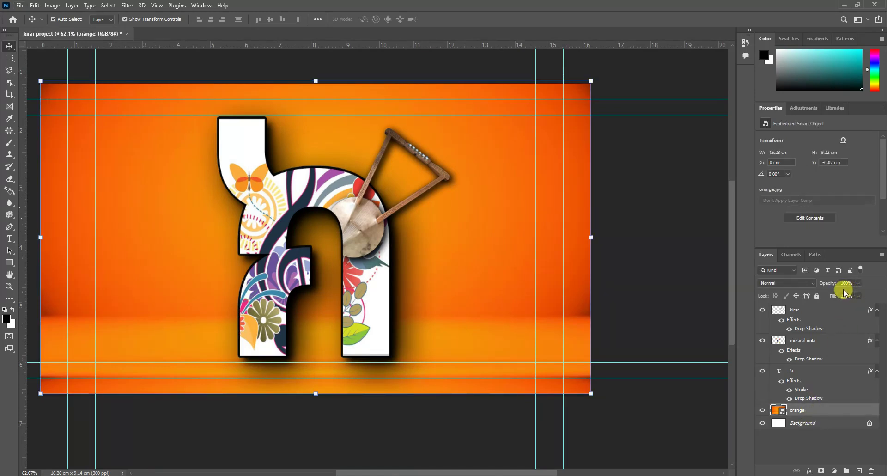
pyautogui.click(817, 297)
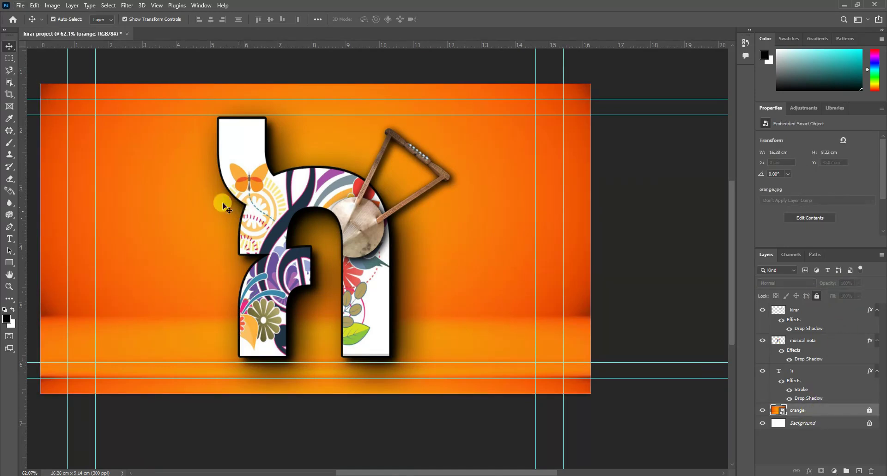
pyautogui.moveTo(153, 94); pyautogui.dragTo(451, 253)
pyautogui.moveTo(453, 114); pyautogui.dragTo(414, 119)
pyautogui.click(536, 342)
# Add the horizontal text ዜማ ክራር in 72 pt Noto Sans Ethiopic Bold
pyautogui.scroll(2, 536, 342)
pyautogui.scroll(2, 536, 342)
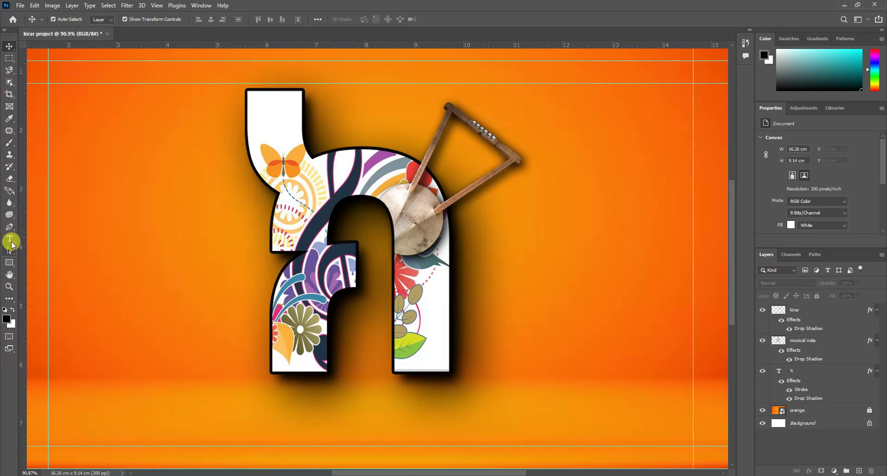
pyautogui.click(9, 239)
pyautogui.click(82, 277)
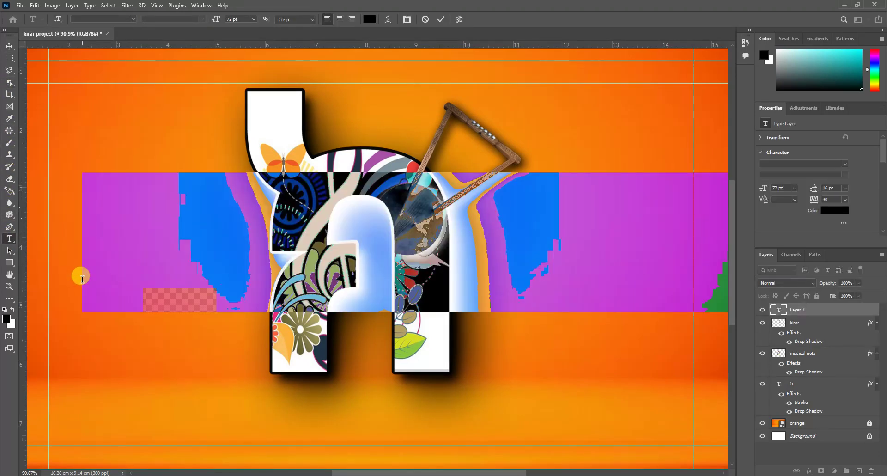
pyautogui.write('ዜማ ክራር')
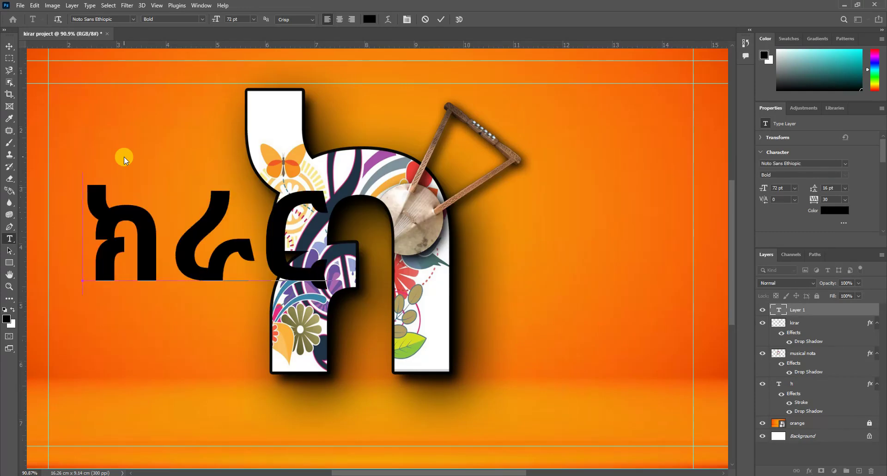
# Scale the ዜማ ክራር text down to about 24.63 pt and place it directly beneath the ክ letter
pyautogui.hotkey('ctrl', 't')
pyautogui.moveTo(595, 346); pyautogui.dragTo(204, 331)
pyautogui.moveTo(165, 303); pyautogui.dragTo(432, 396)
pyautogui.click(9, 46)
pyautogui.scroll(-2, 535, 392)
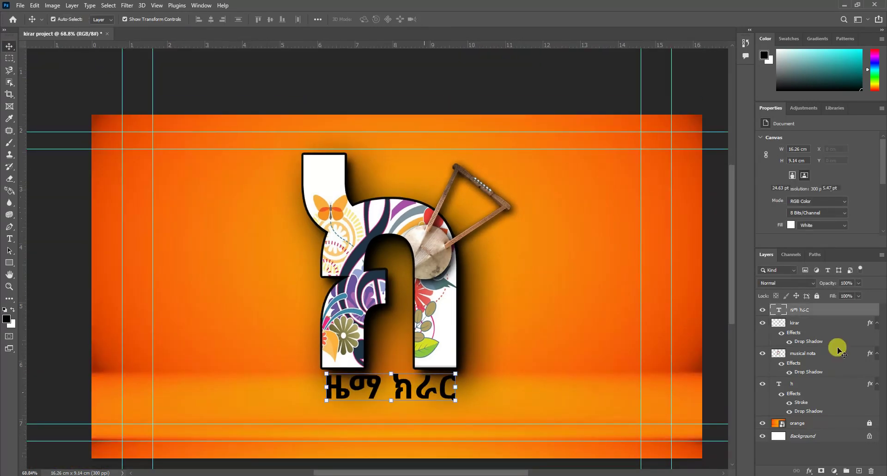
# Set the ዜማ ክራር text colour to white
pyautogui.click(831, 215)
pyautogui.click(674, 224)
pyautogui.click(758, 218)
# Add a 3 px black outside Stroke with 100% opacity to the ዜማ ክራር text layer
pyautogui.click(808, 470)
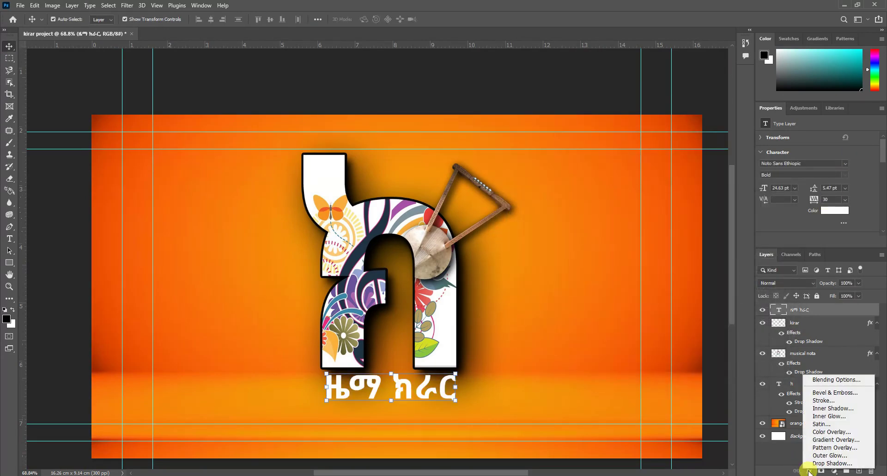
pyautogui.click(825, 403)
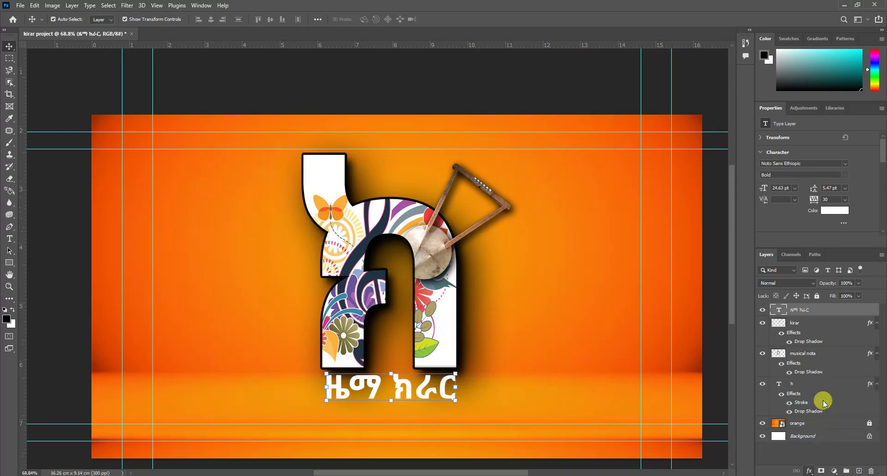
pyautogui.click(697, 200)
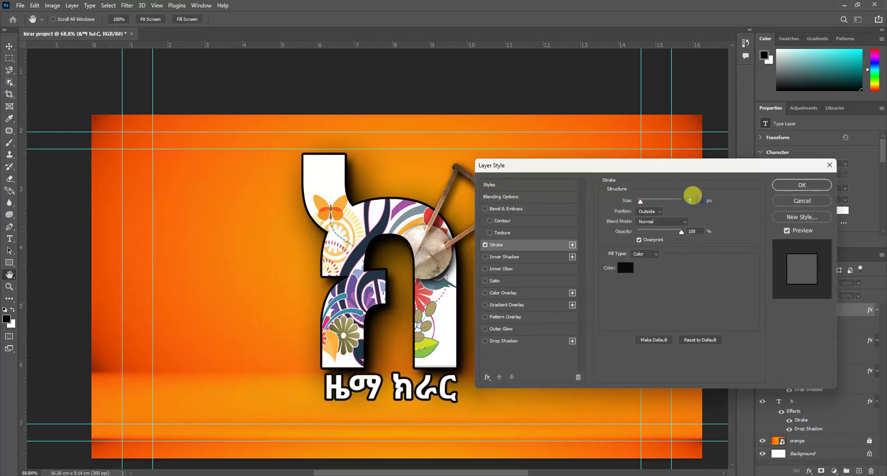
pyautogui.write('3')
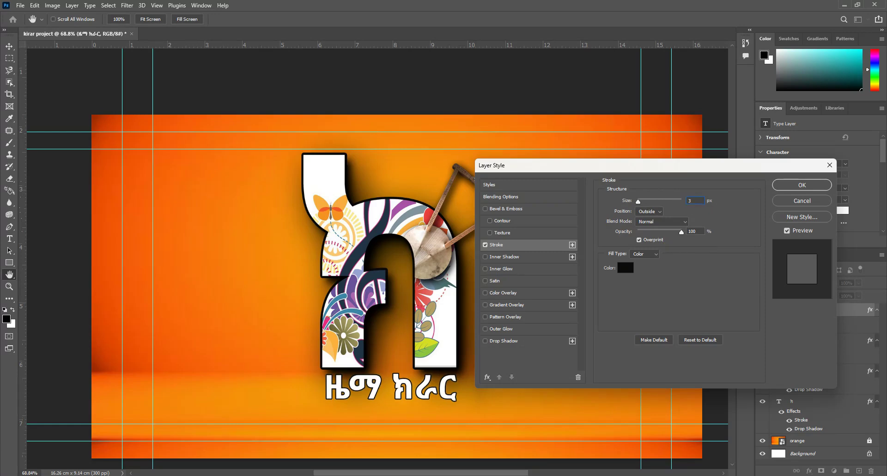
pyautogui.press('Return')
# Add a Drop Shadow to the ዜማ ክራር text with 100% opacity, 132° angle, 11 px distance, 7% spread and 24 px size
pyautogui.doubleClick(751, 410)
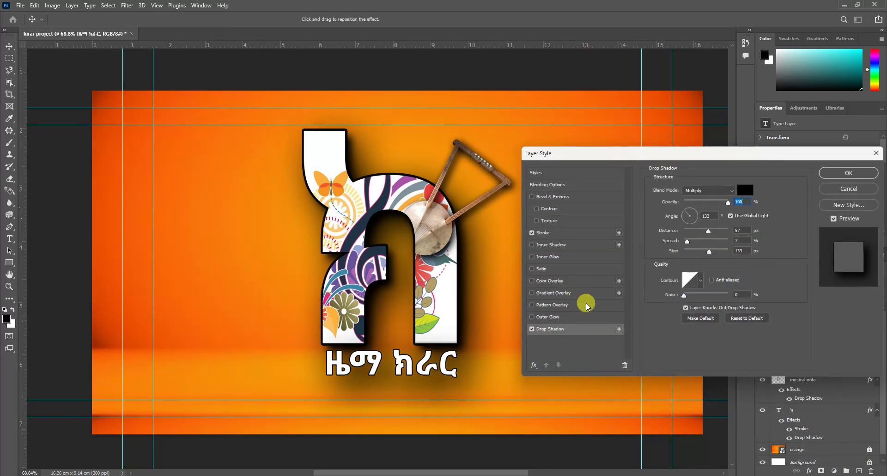
pyautogui.moveTo(707, 257); pyautogui.dragTo(690, 240)
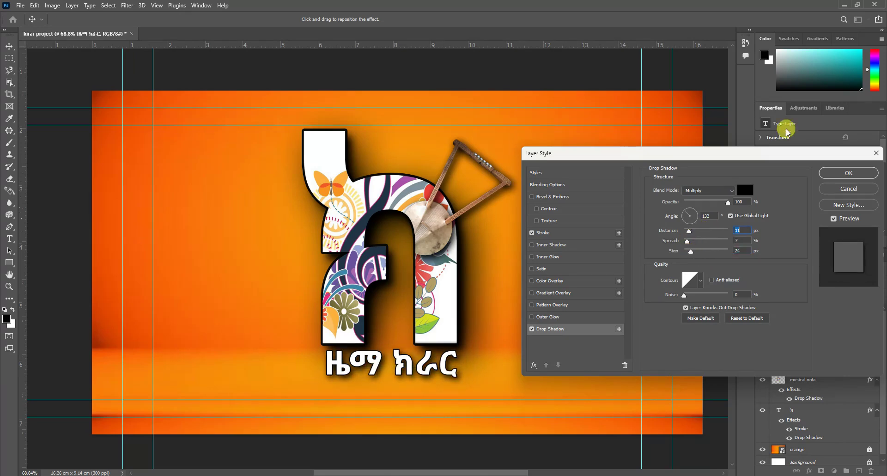
pyautogui.press('Return')
pyautogui.click(485, 82)
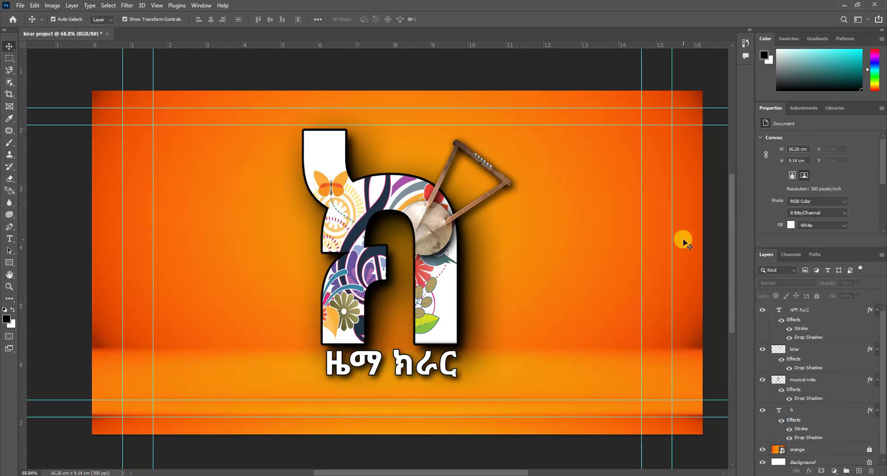